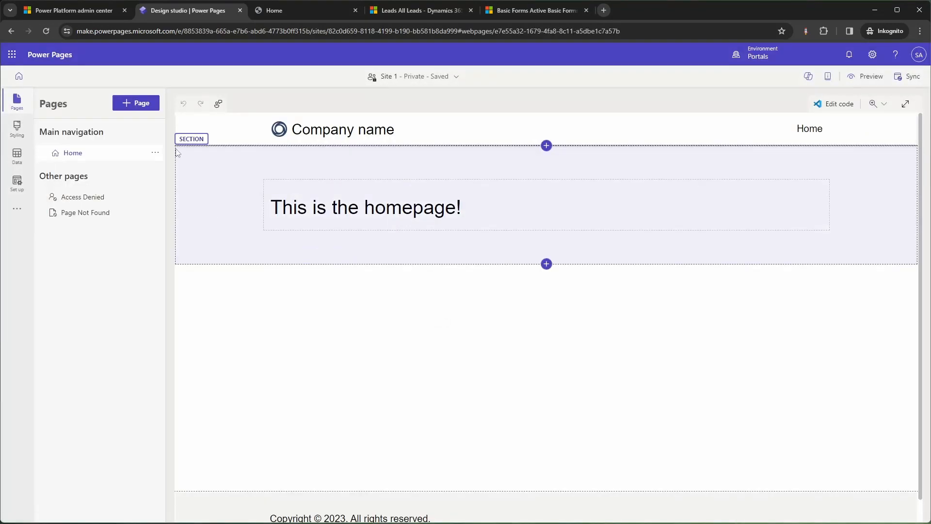
Search the site's data tables for 'lead', open the Lead table and show its Forms.
left_click(15, 154)
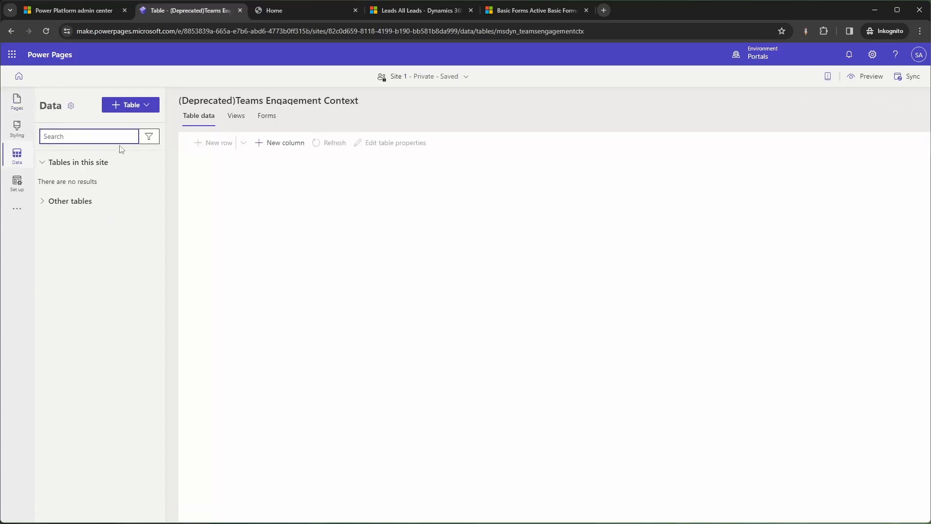
left_click(68, 138)
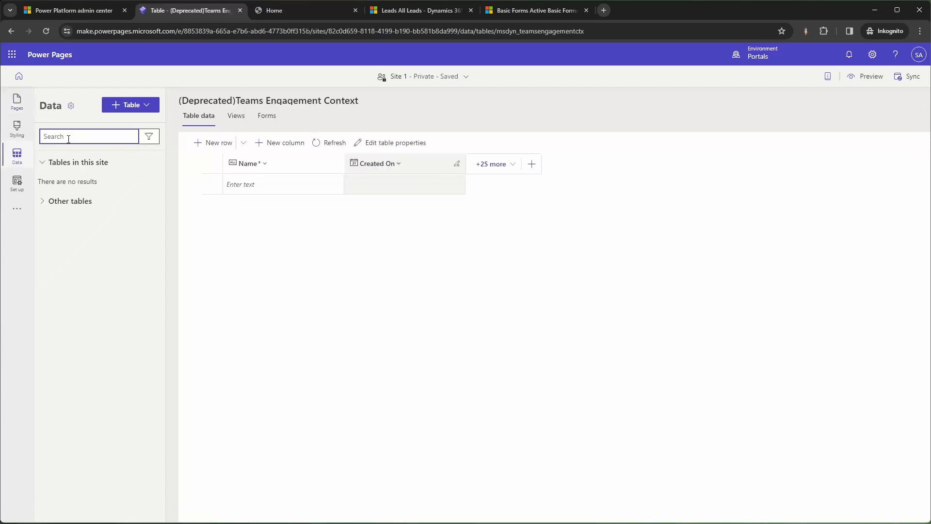
type("lead")
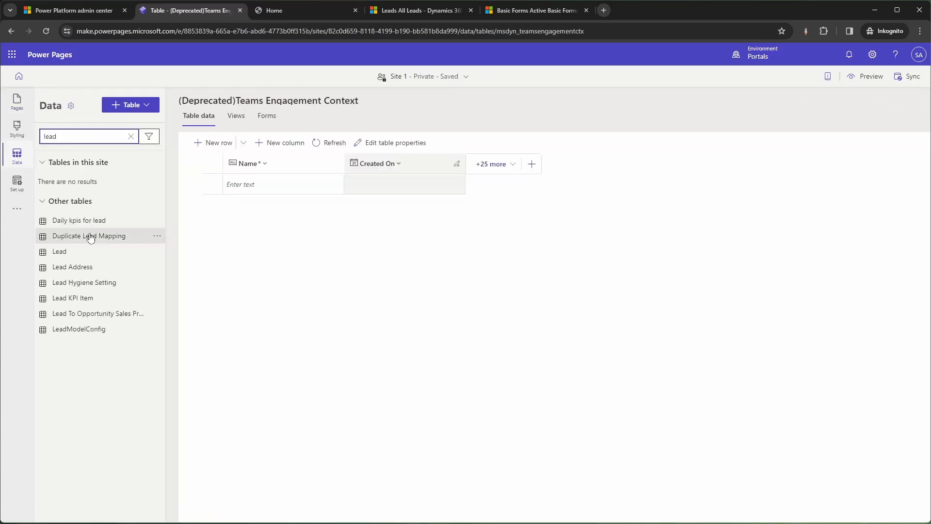
left_click(66, 252)
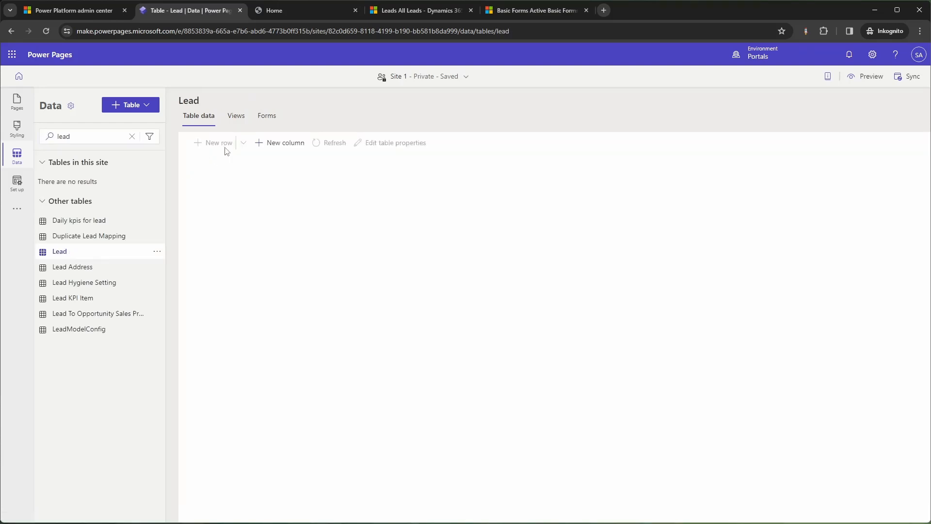
left_click(265, 118)
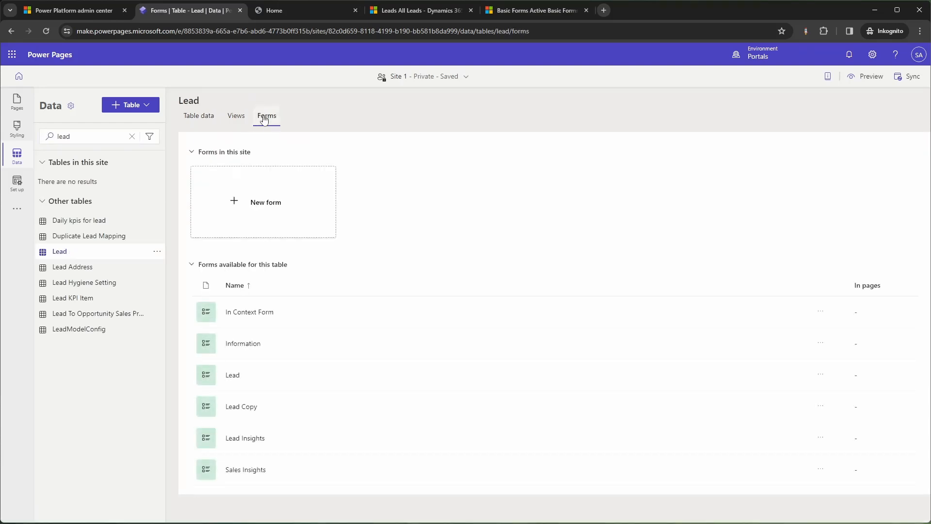
Create a Lead form named 'PowerPages - Lead', save and publish it, and return to the forms list.
left_click(284, 190)
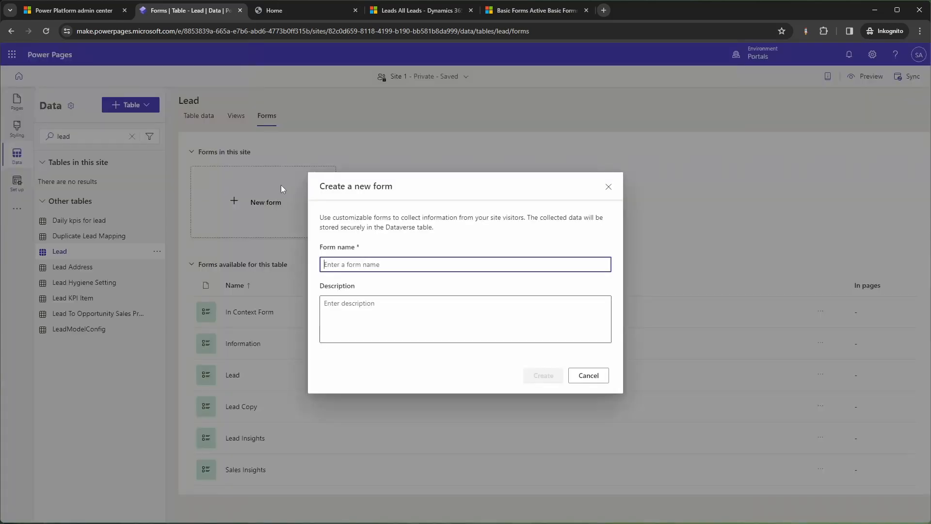
type("PowerP")
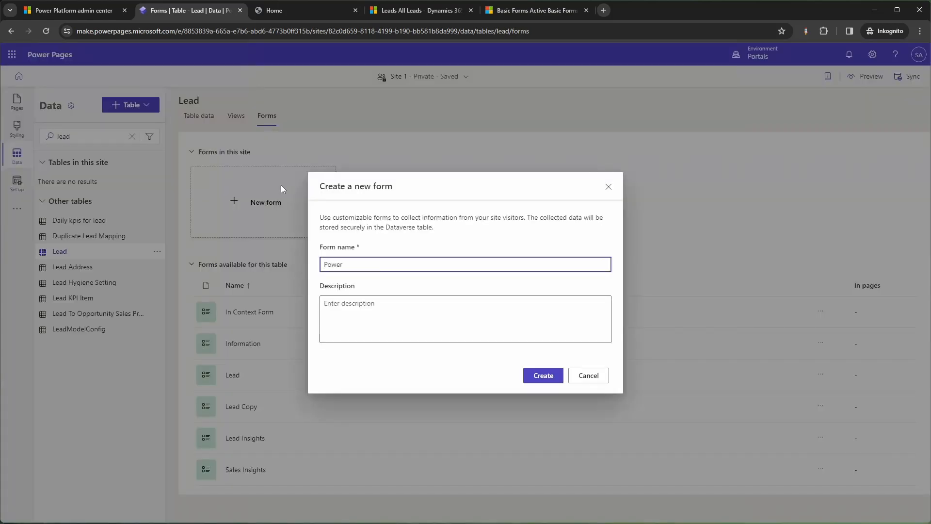
type("ages - Lead")
left_click(536, 379)
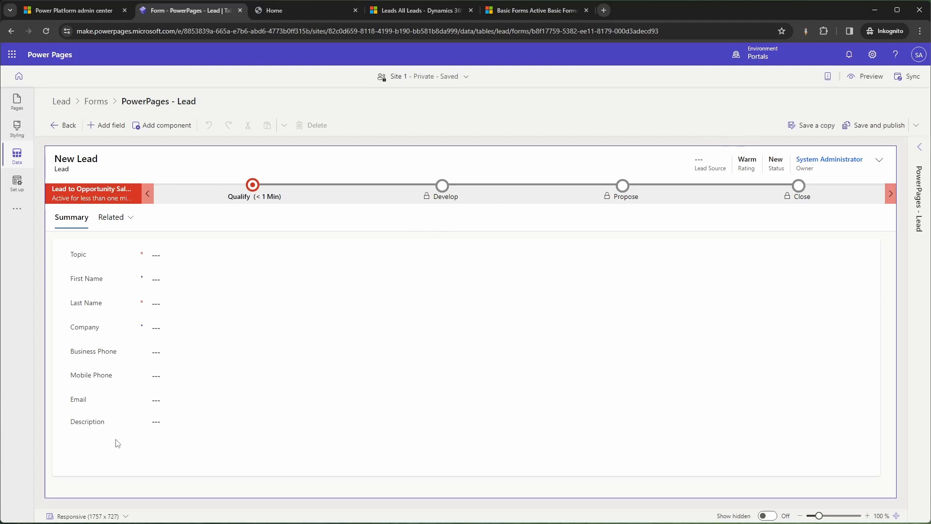
left_click(844, 126)
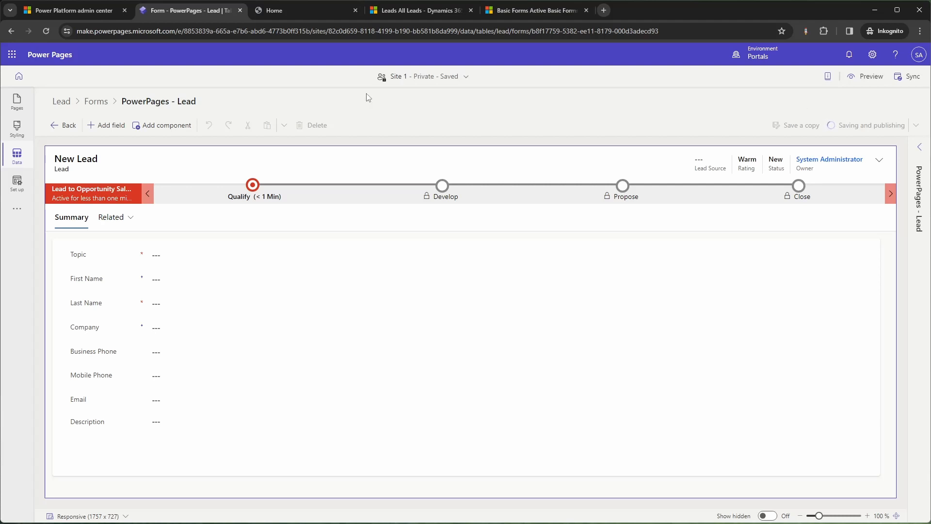
left_click(75, 125)
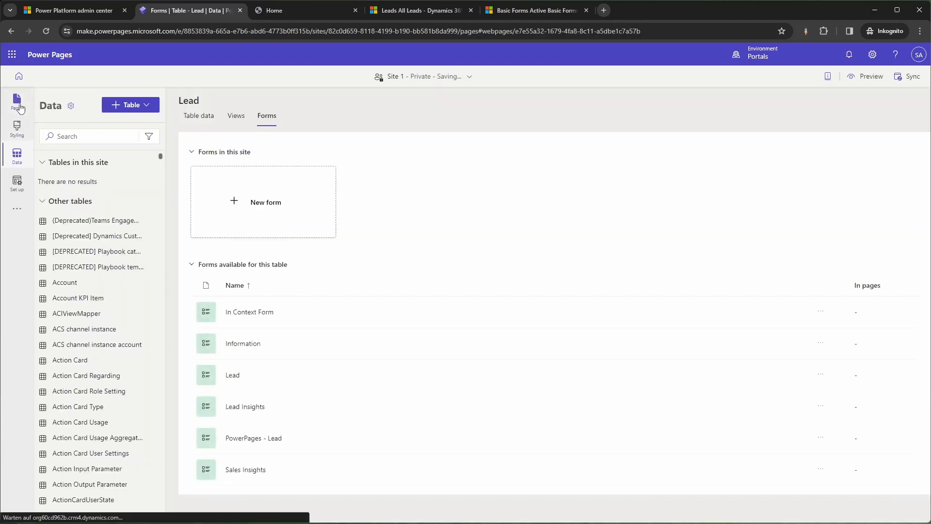
Add a 'Contact Us' page to the site and insert a Form component into its section.
left_click(19, 106)
left_click(154, 107)
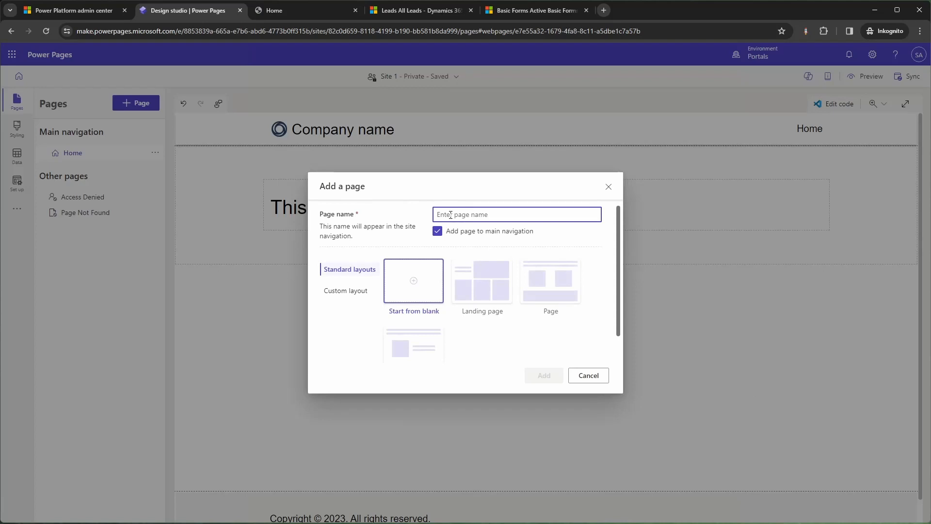
type("Contact Us")
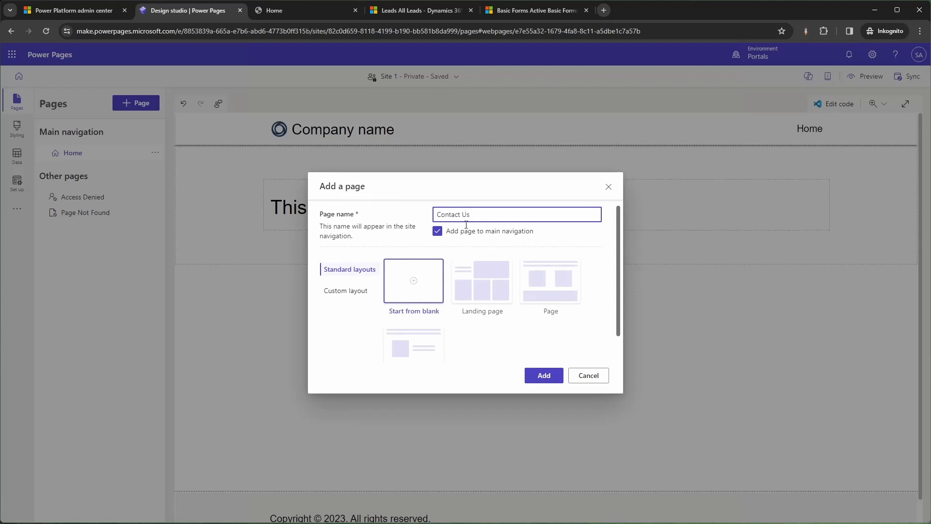
left_click(542, 376)
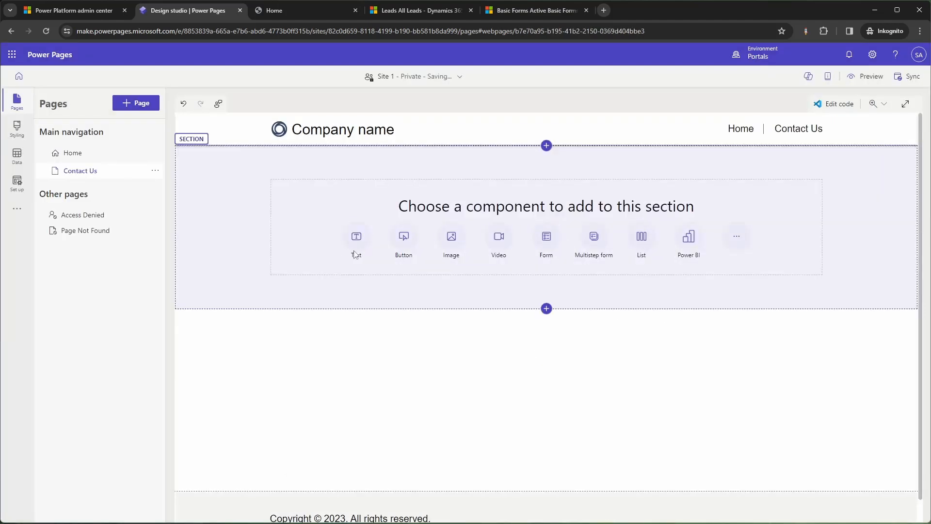
left_click(546, 236)
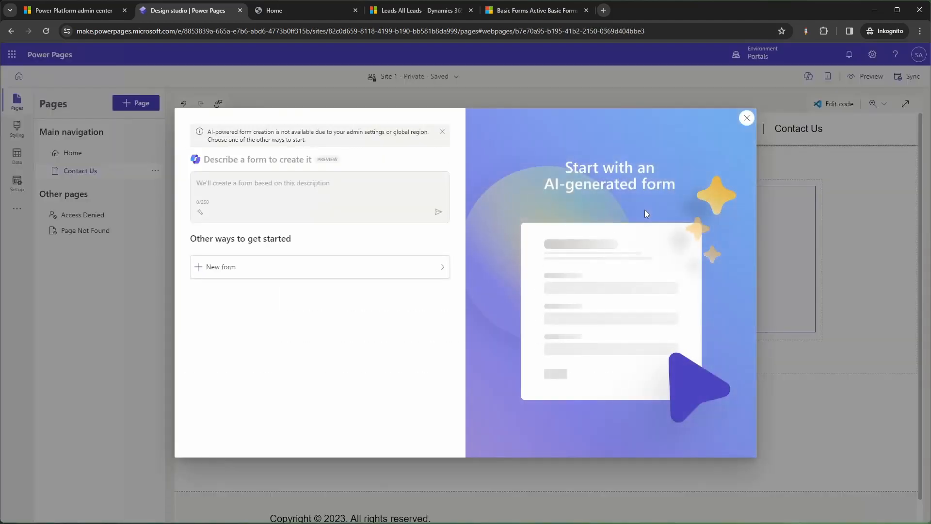
Build a new form on the Lead table using the 'PowerPages - Lead' form, then view its Data settings.
left_click(380, 277)
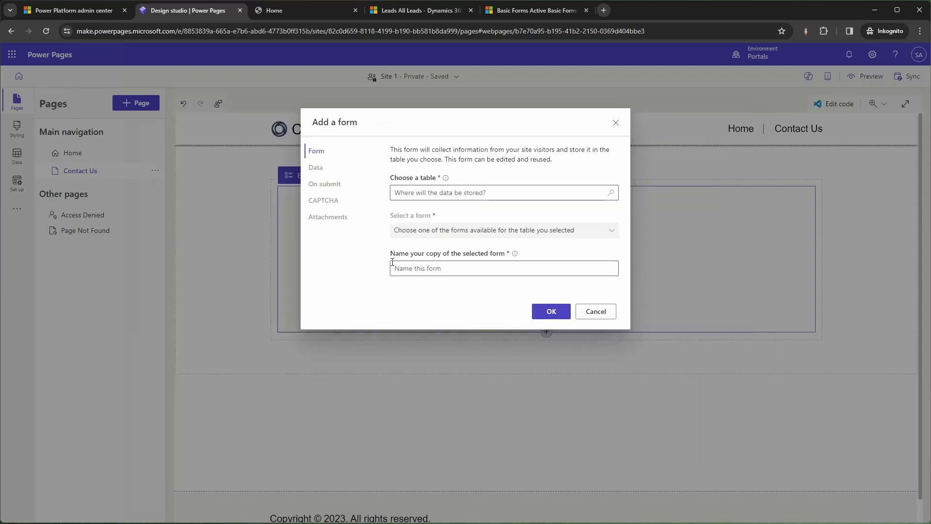
left_click(454, 194)
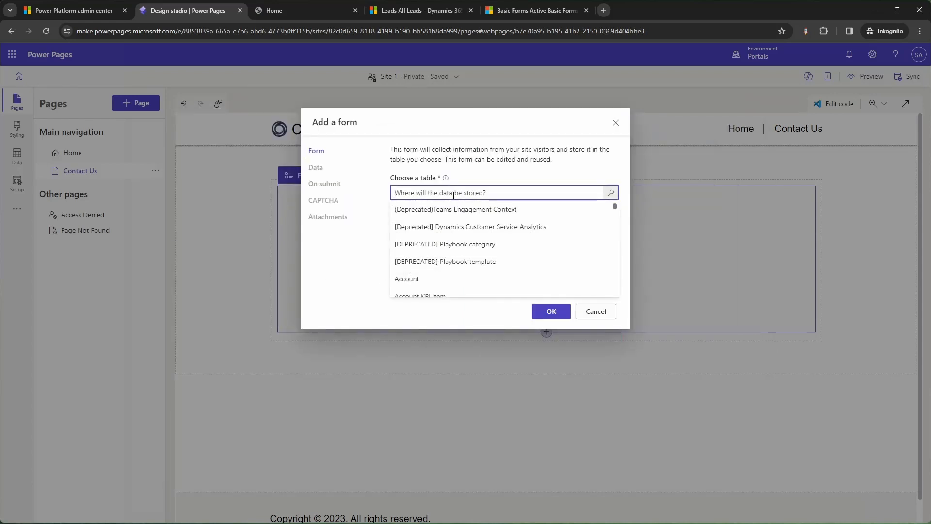
type("Lead")
left_click(427, 244)
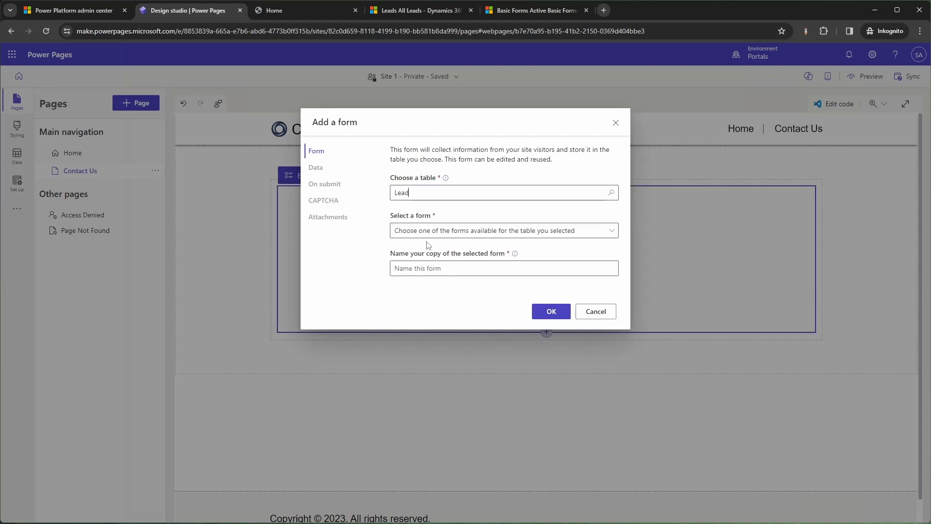
left_click(455, 234)
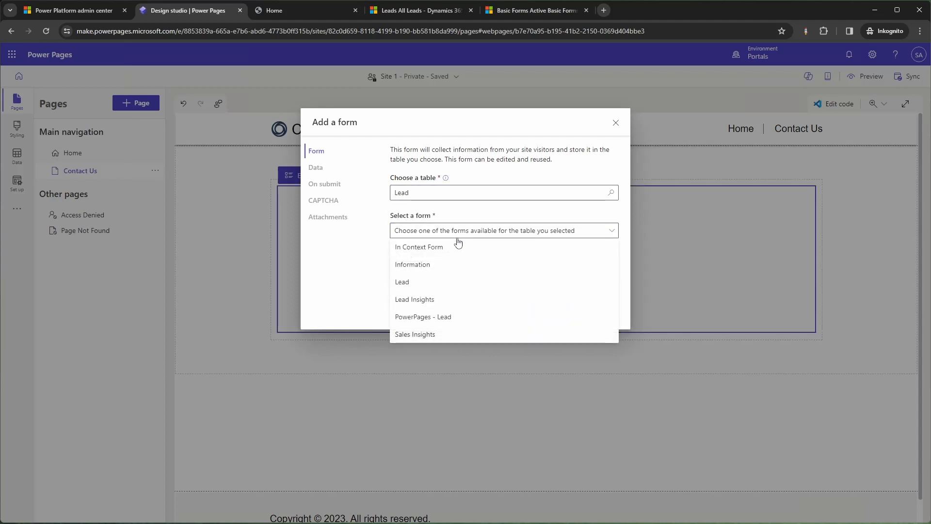
left_click(450, 318)
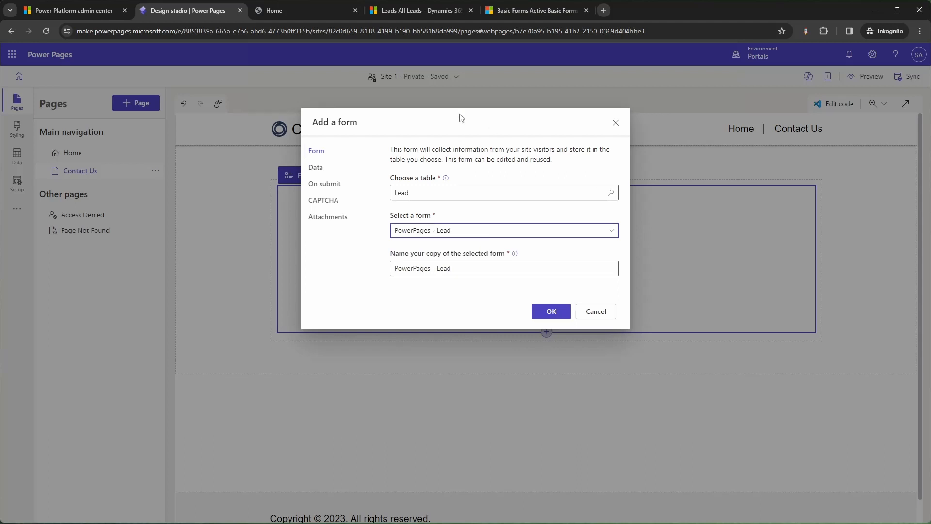
left_click(317, 168)
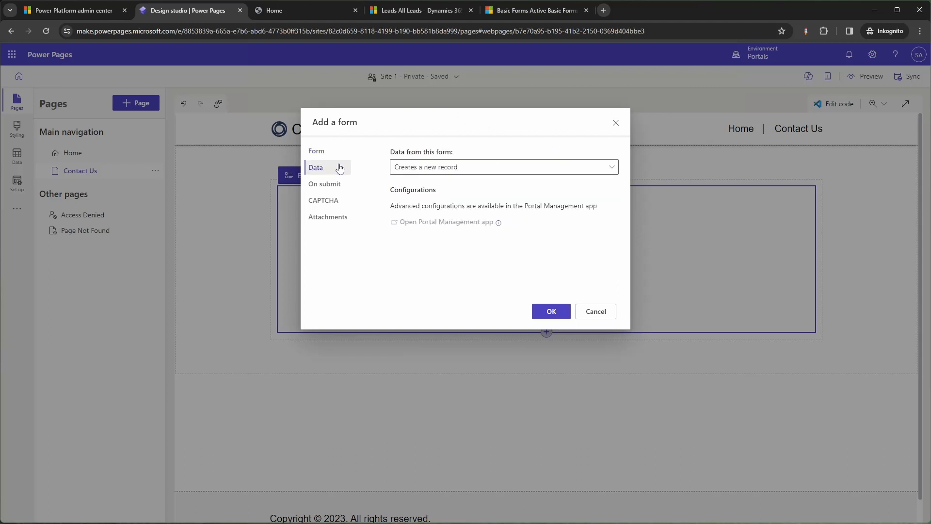
Keep the form creating new records and redirect to the Home page on submit.
left_click(426, 170)
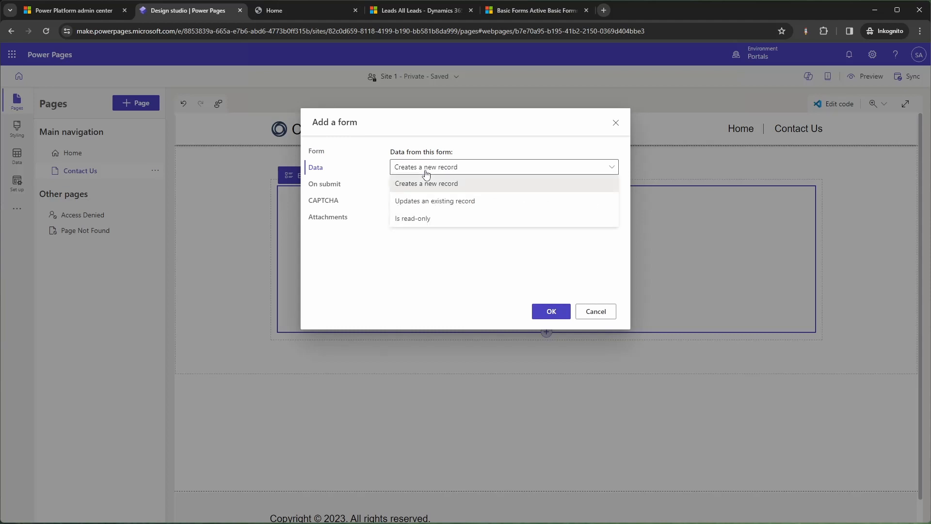
left_click(427, 183)
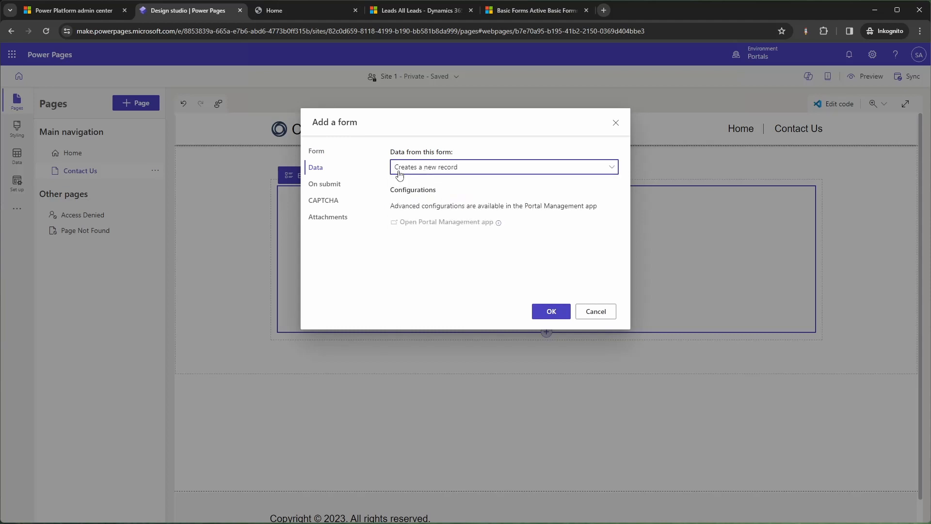
left_click(334, 185)
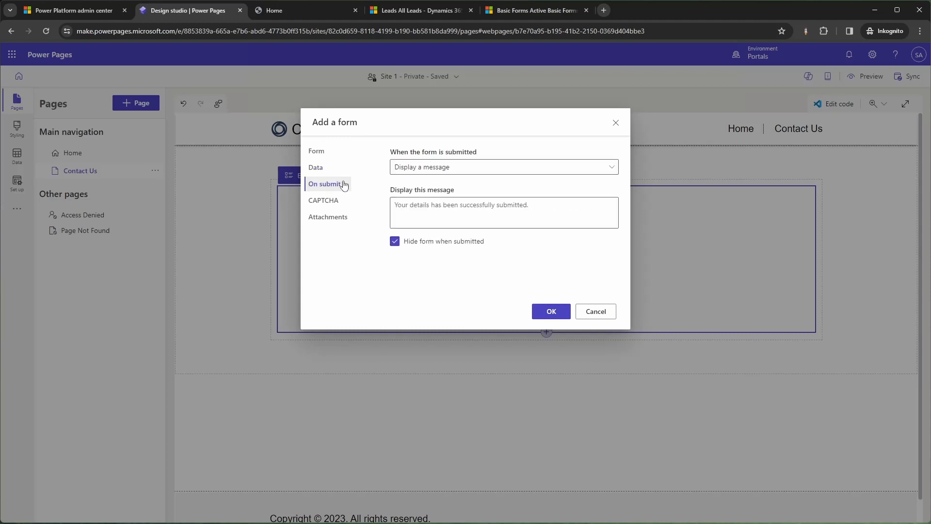
left_click(424, 170)
left_click(500, 217)
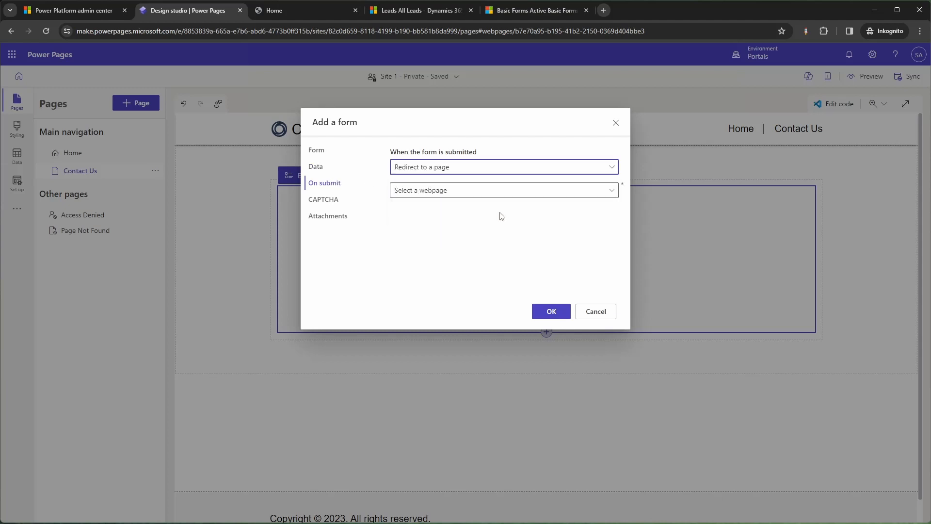
left_click(526, 193)
left_click(487, 223)
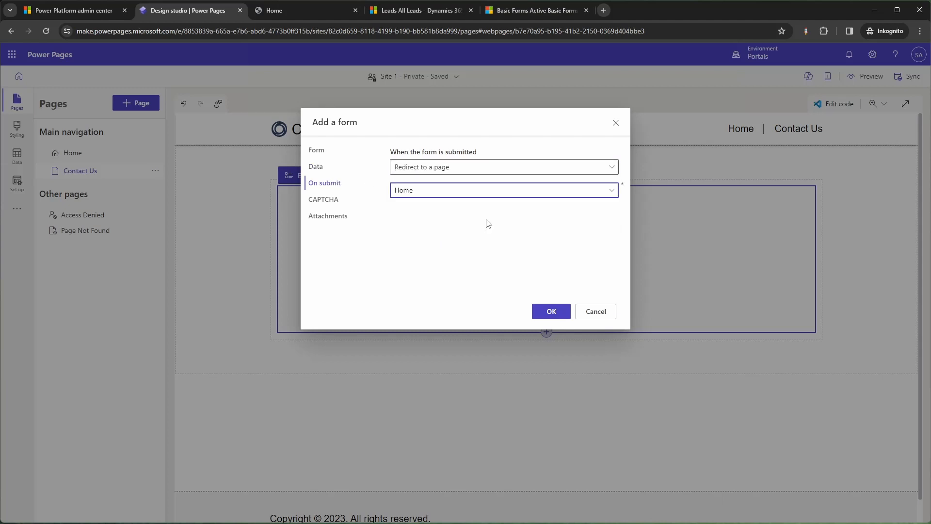
left_click(486, 232)
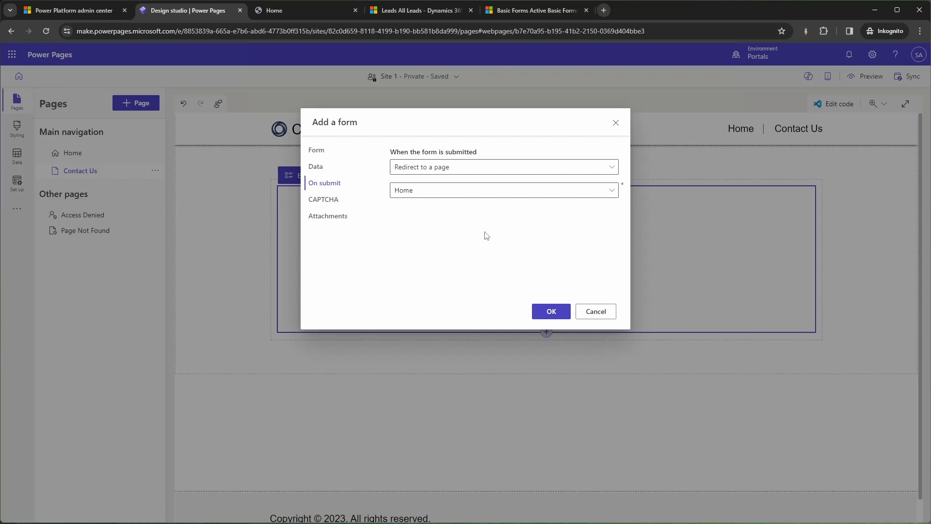
Turn off CAPTCHA for anonymous and authenticated users, leave attachments off, and add the form.
left_click(324, 200)
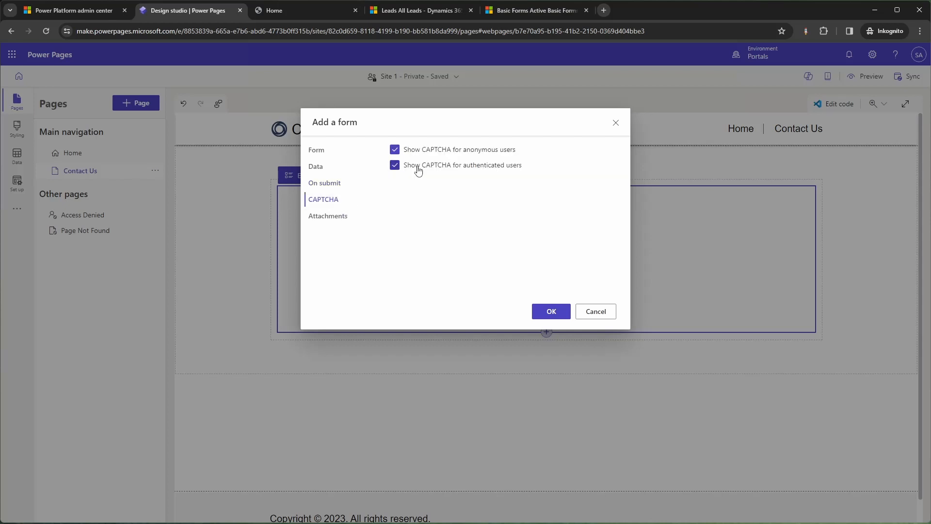
left_click(418, 151)
left_click(418, 165)
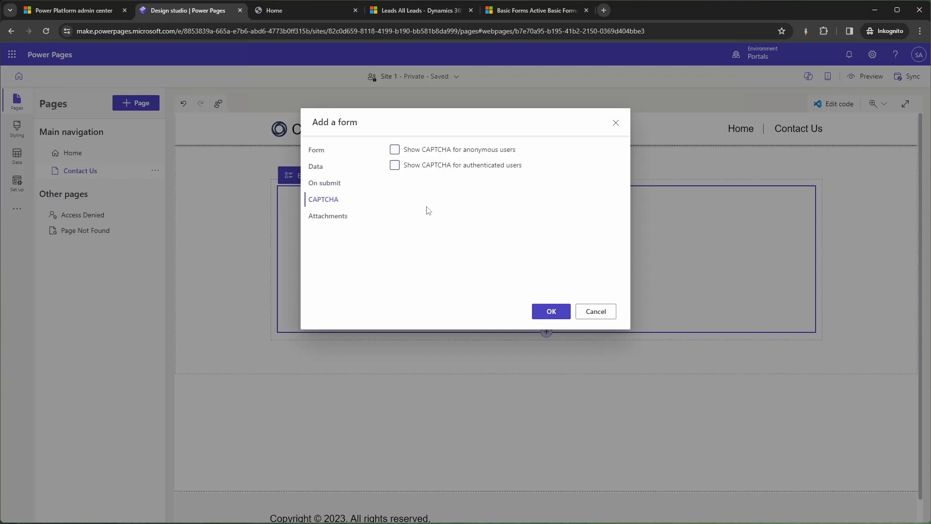
left_click(343, 220)
left_click(606, 153)
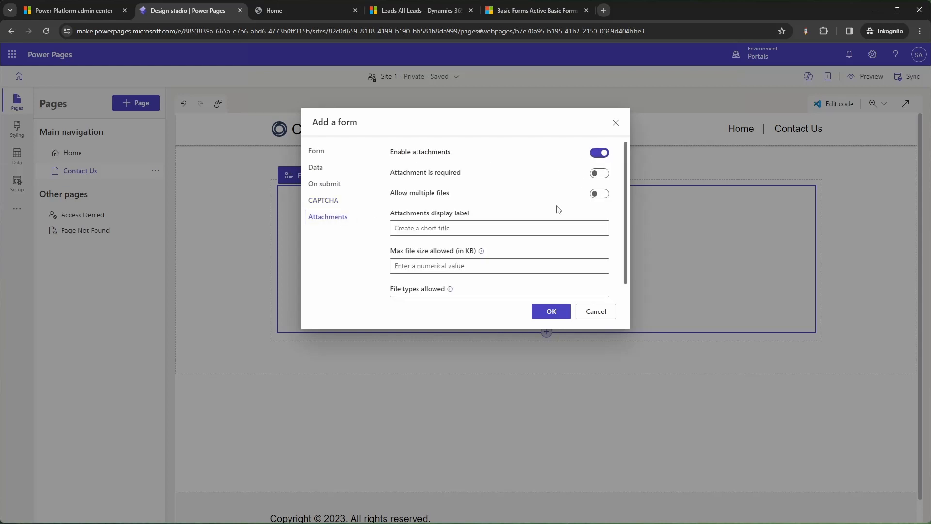
scroll(560, 217, "down", 1)
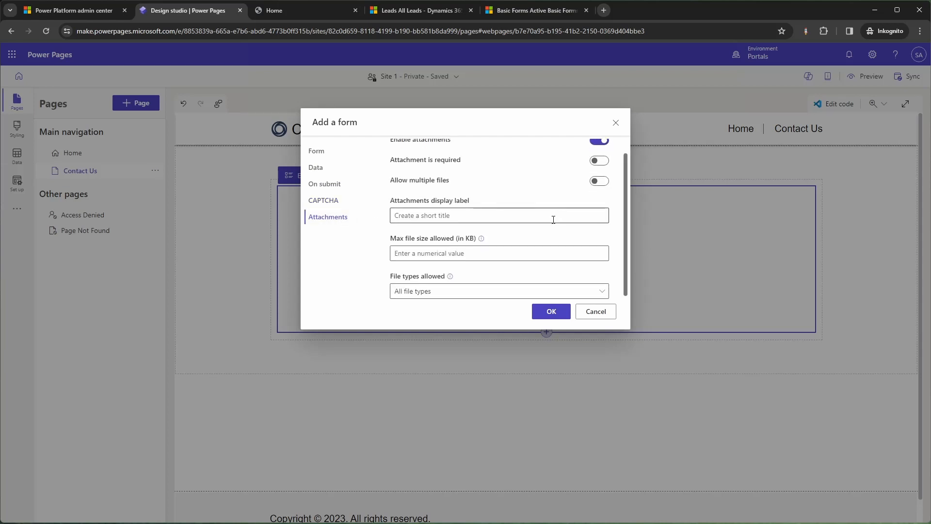
scroll(553, 219, "up", 1)
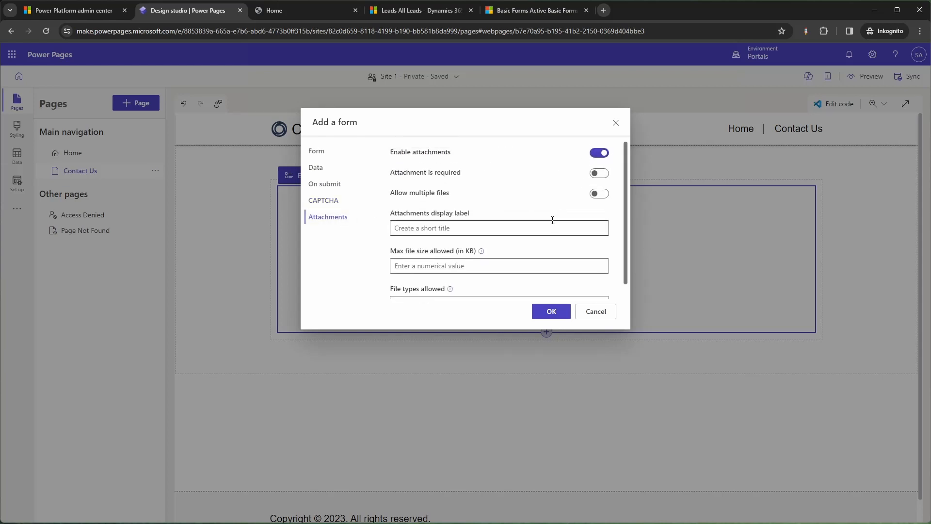
left_click(601, 154)
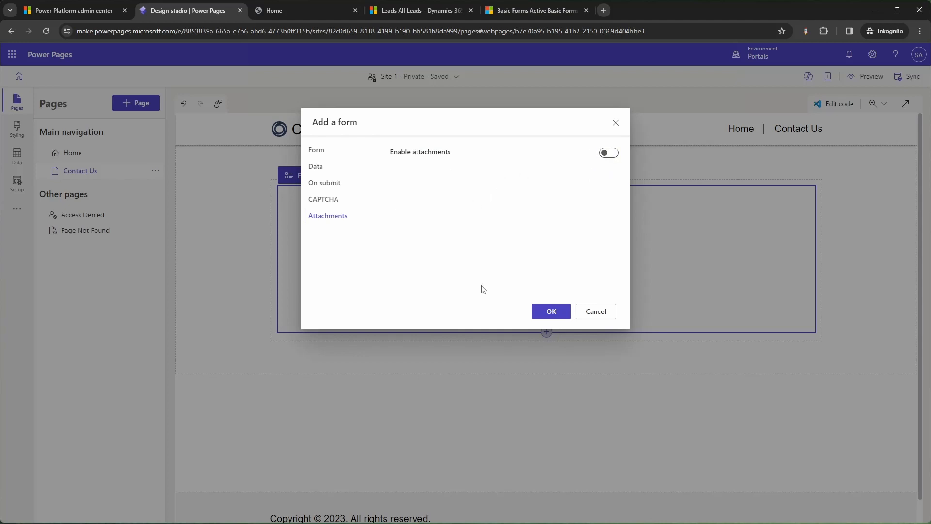
left_click(540, 315)
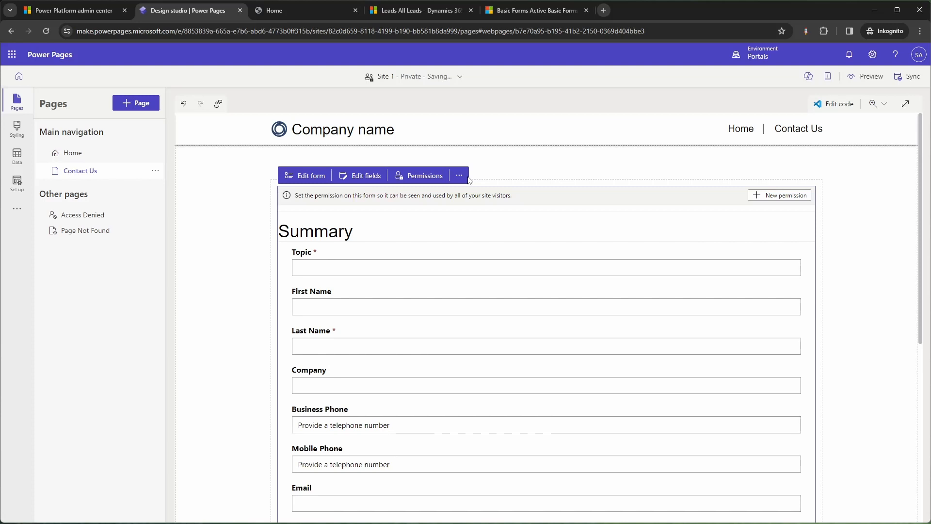
scroll(627, 245, "down", 1)
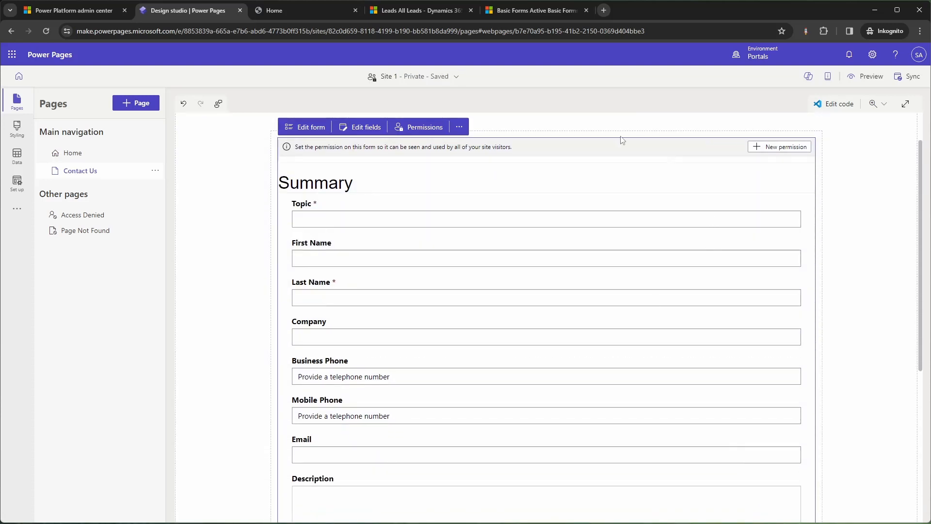
scroll(429, 217, "up", 1)
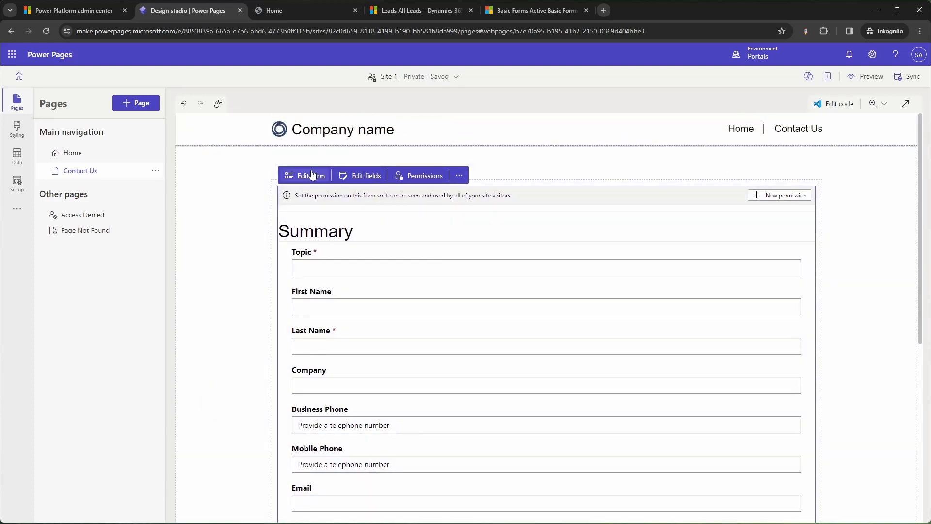
left_click(312, 174)
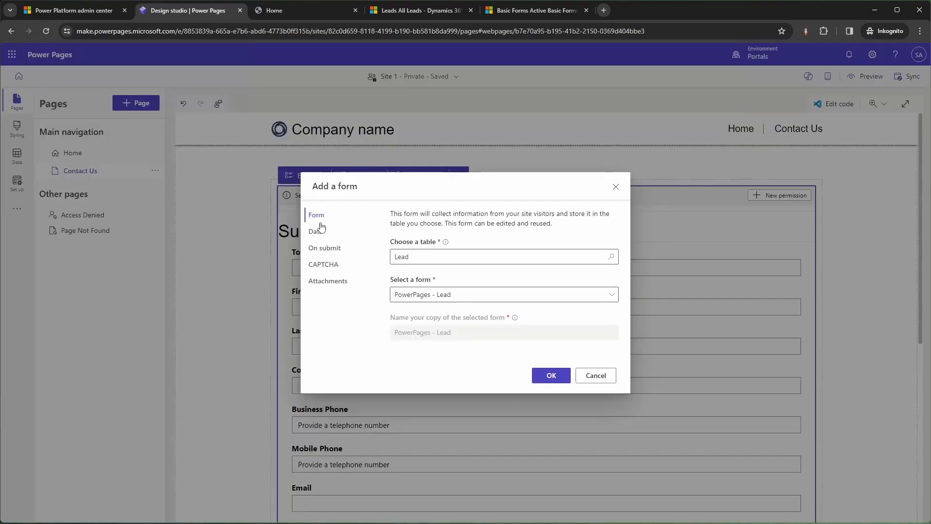
left_click(617, 188)
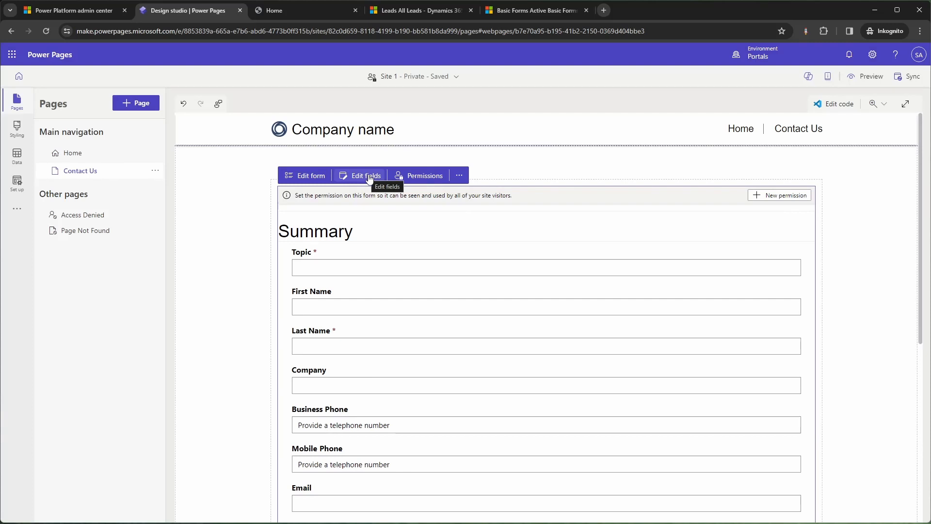
left_click(369, 178)
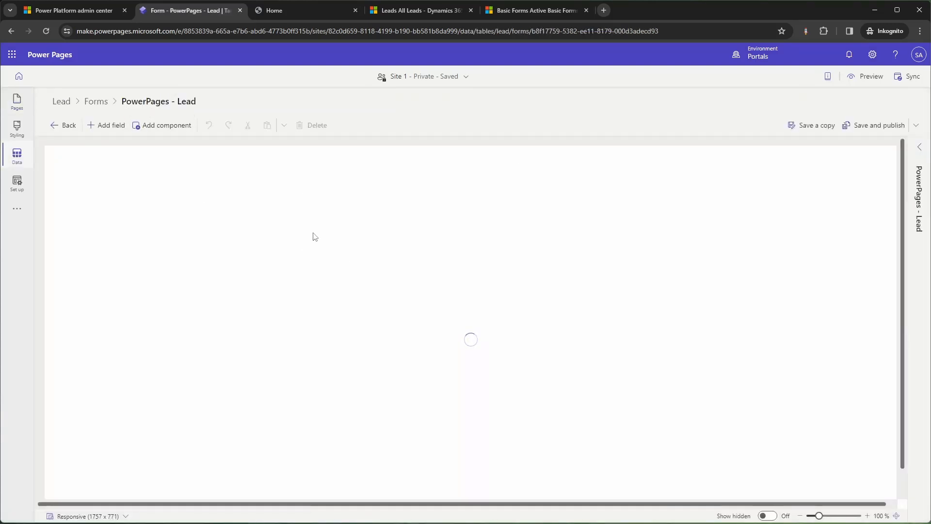
left_click(65, 125)
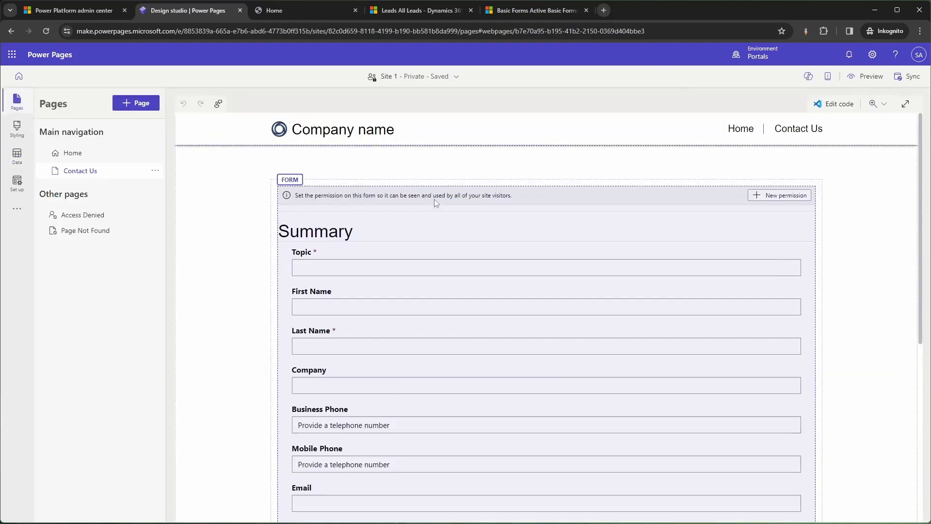
Create and save a Global-access Lead table permission granting Anonymous Users the Create right.
left_click(300, 185)
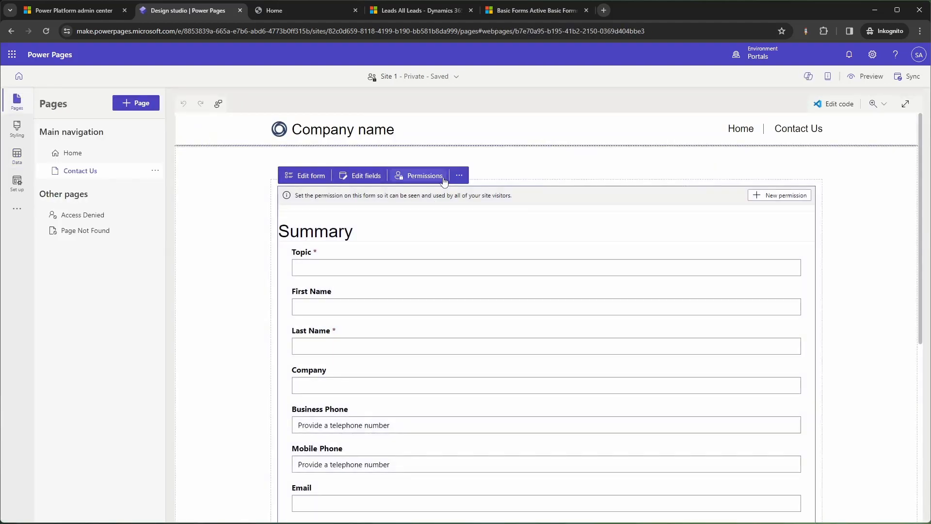
left_click(459, 178)
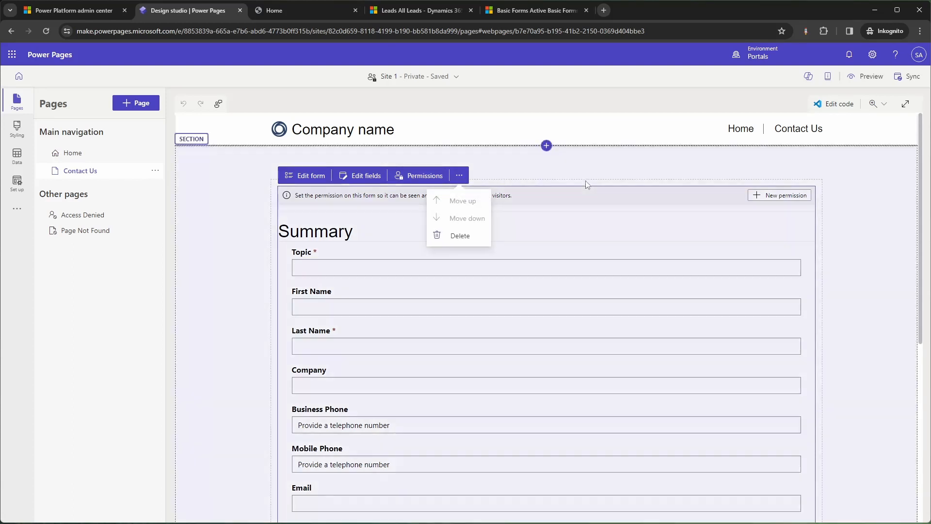
left_click(587, 177)
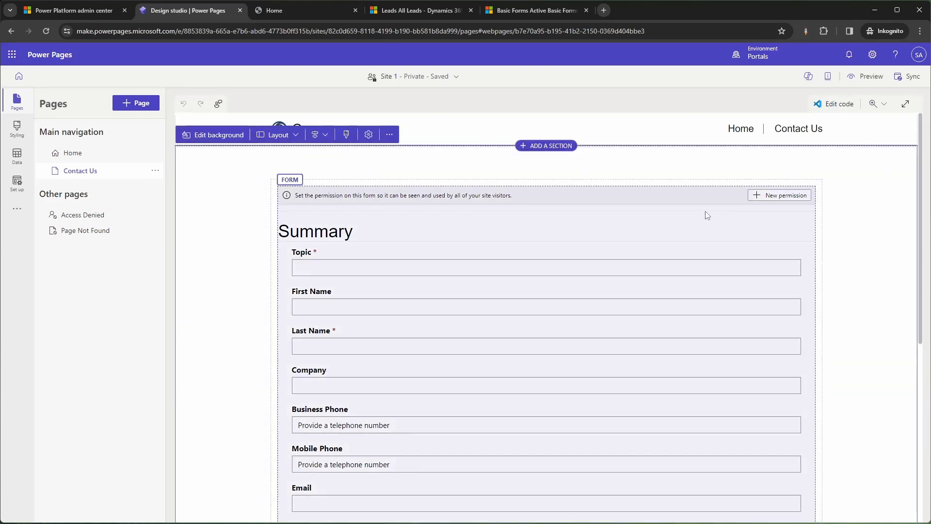
left_click(765, 198)
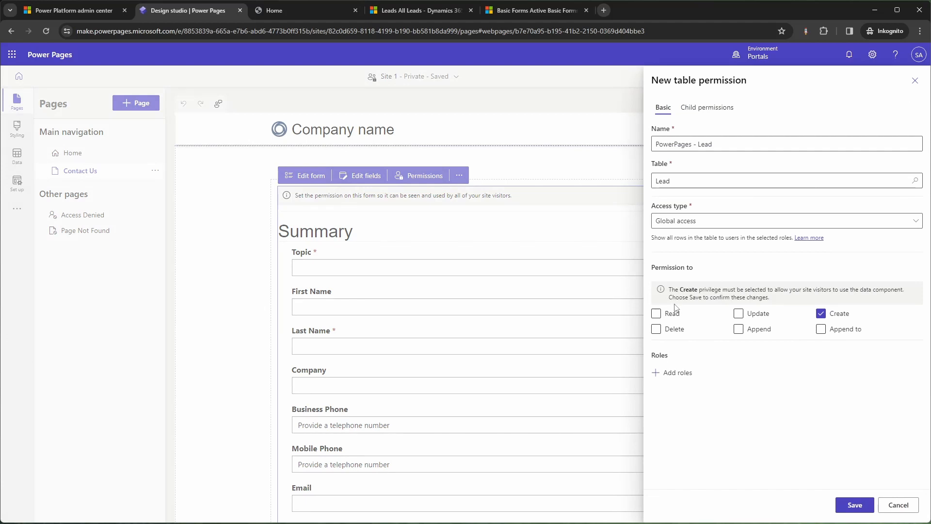
left_click(677, 372)
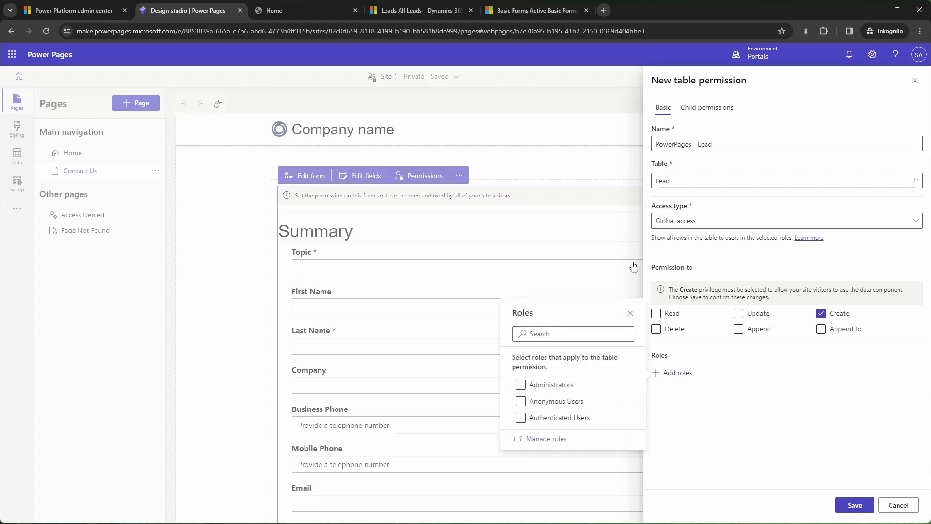
left_click(547, 404)
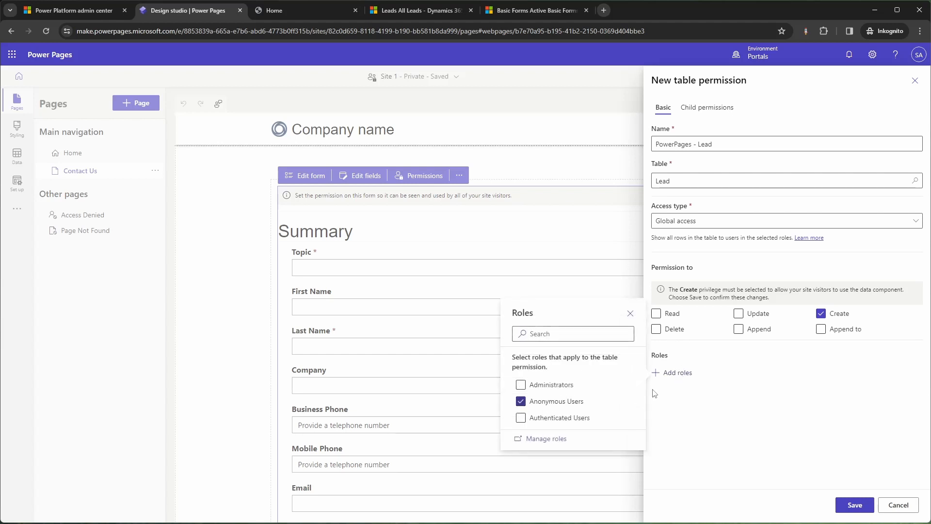
left_click(722, 391)
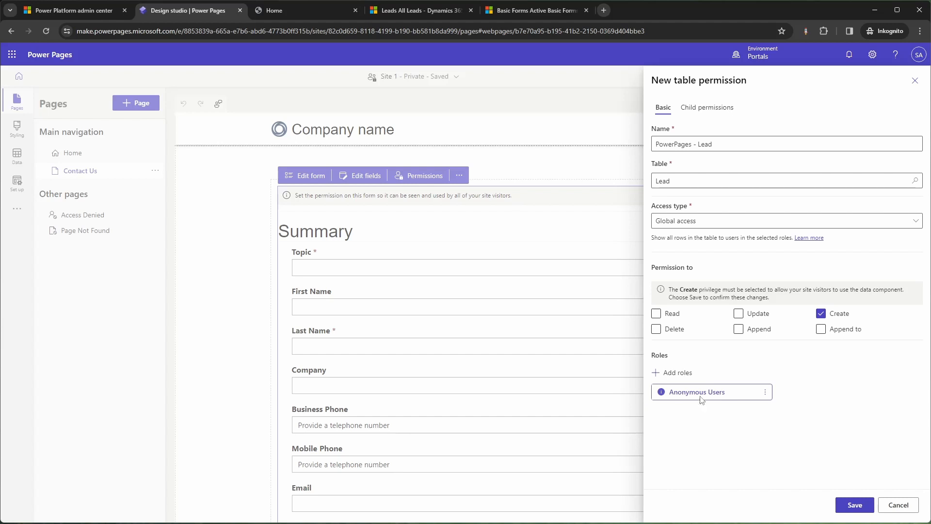
left_click(921, 221)
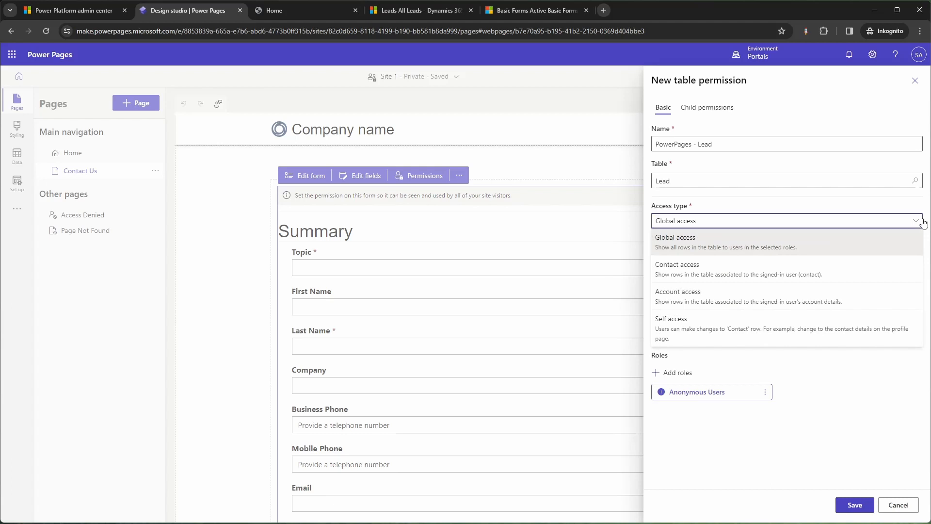
left_click(922, 221)
left_click(846, 507)
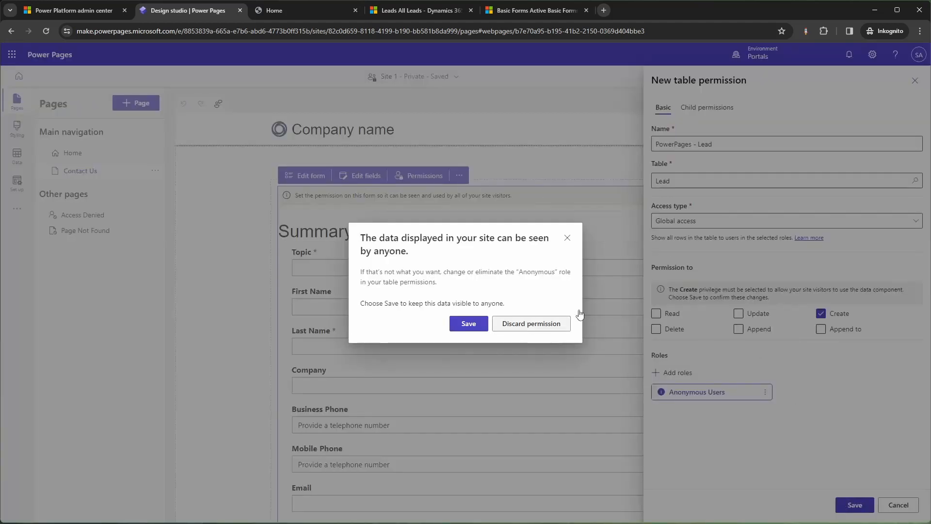
left_click(465, 329)
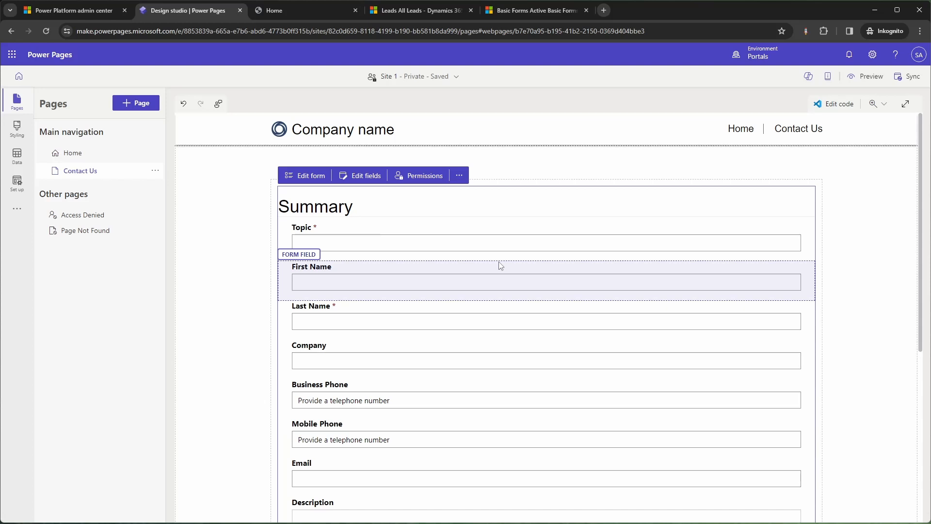
Mark the First Name, Email and Description fields as required on the Contact Us form.
left_click(407, 273)
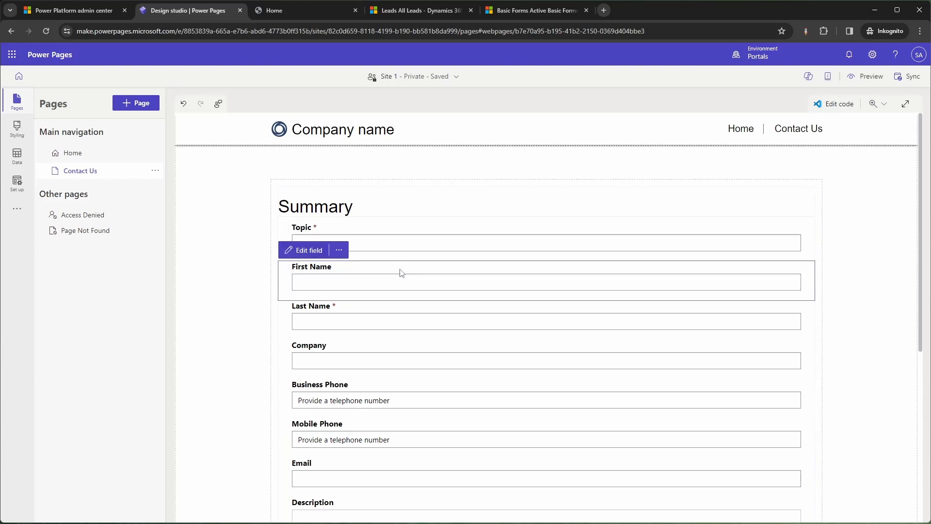
left_click(324, 253)
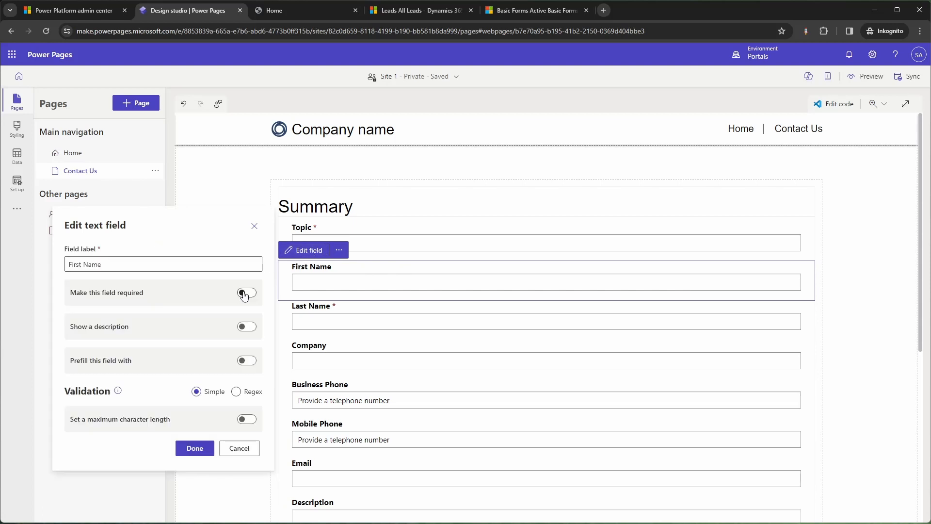
left_click(247, 293)
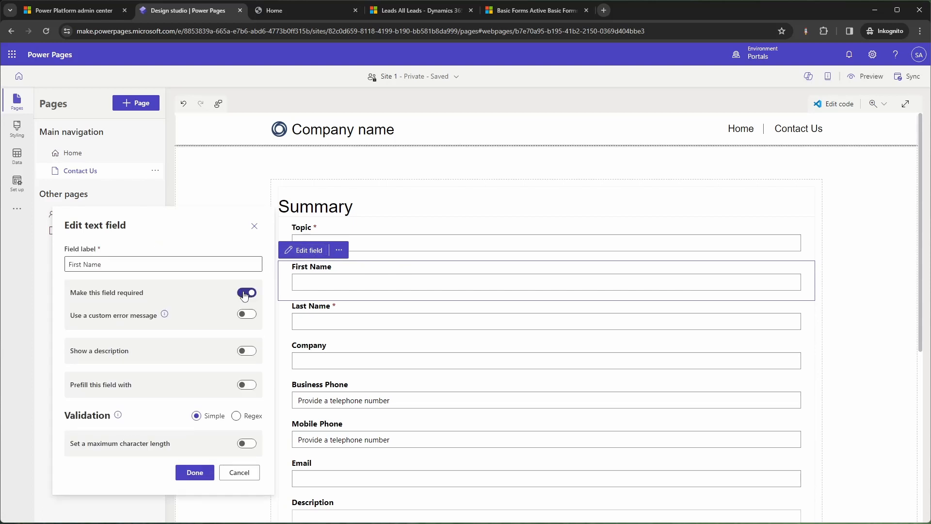
left_click(209, 479)
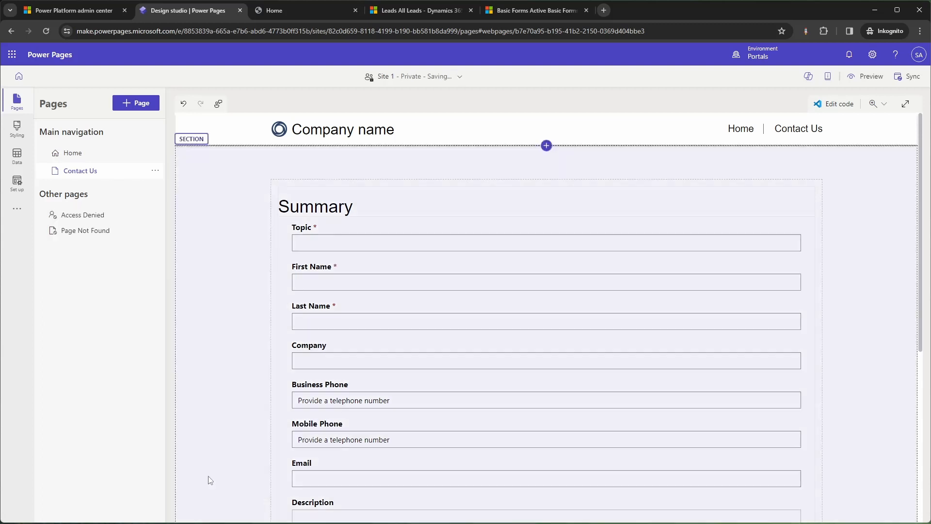
scroll(334, 359, "down", 2)
left_click(333, 381)
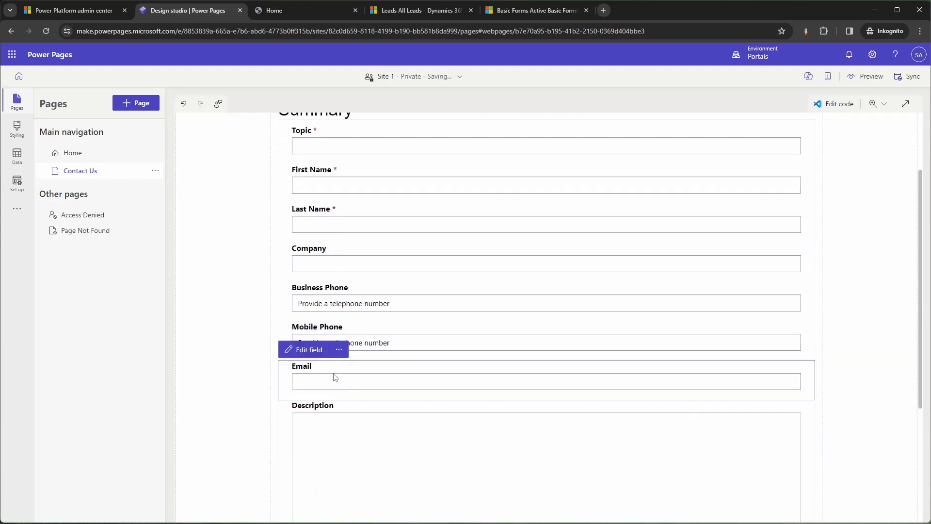
left_click(319, 357)
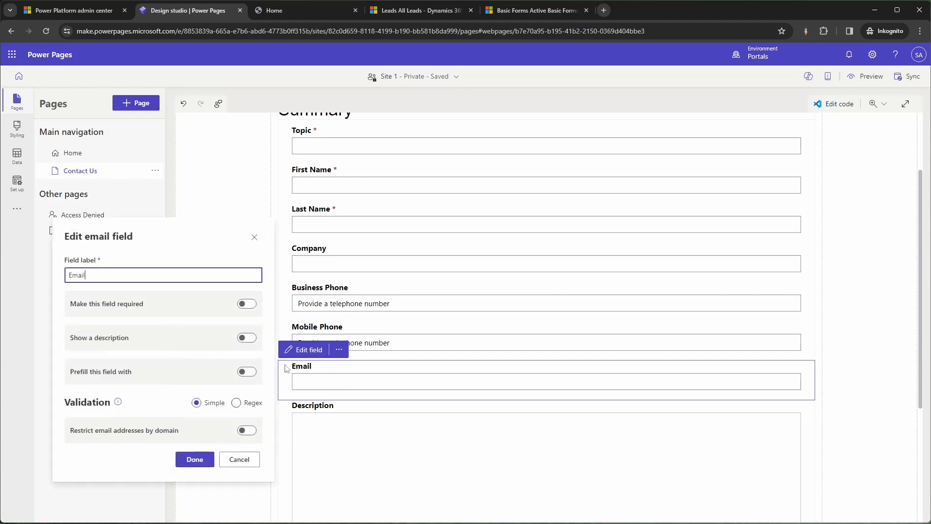
left_click(196, 459)
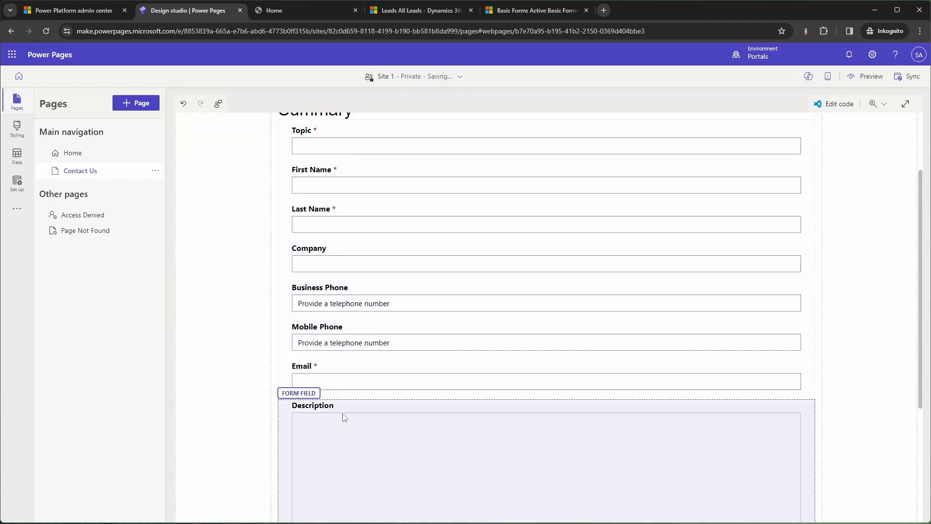
left_click(340, 407)
left_click(303, 389)
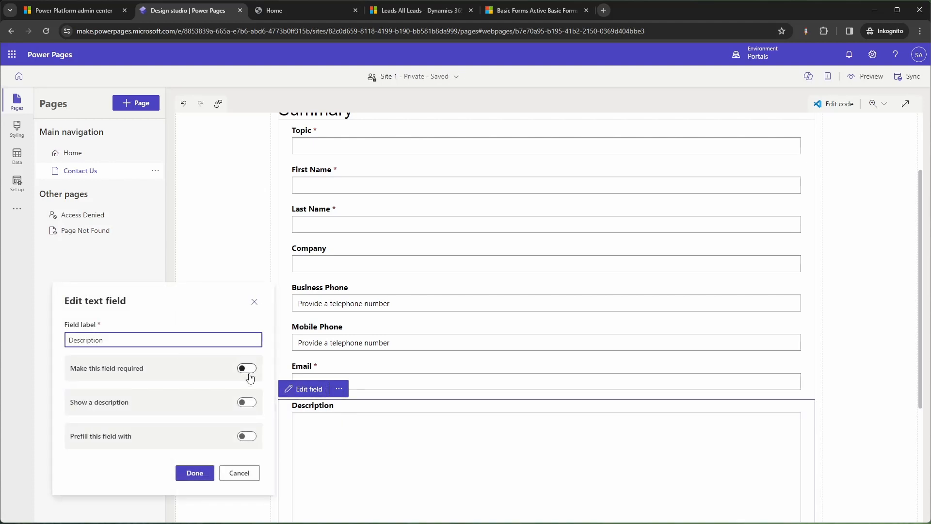
left_click(248, 369)
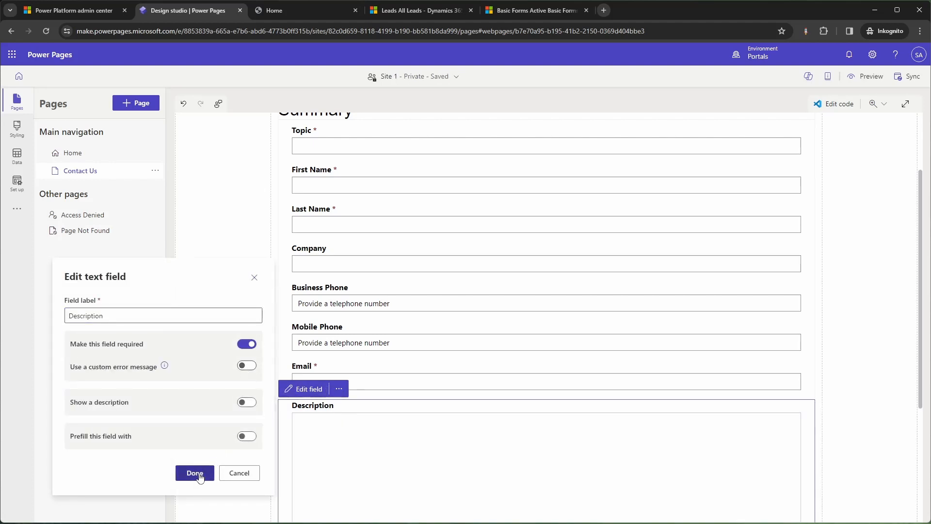
left_click(195, 474)
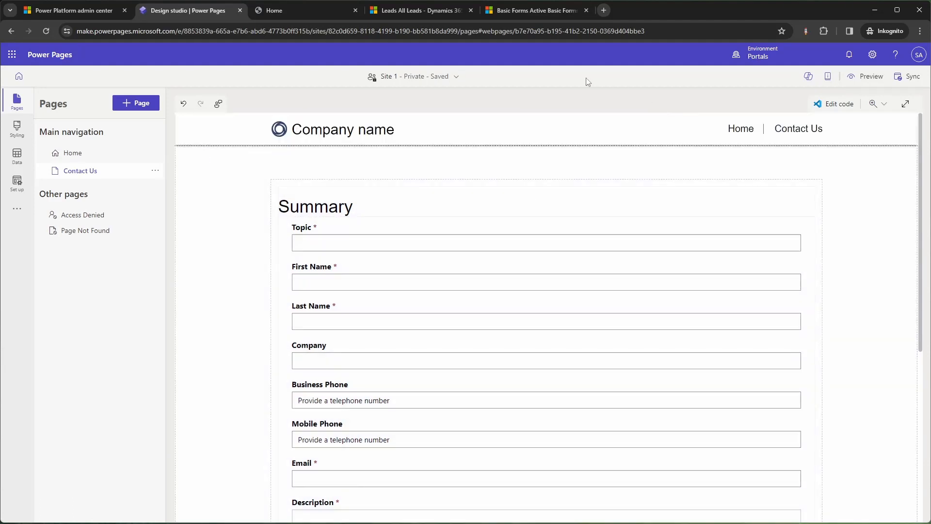
Sync the site, then preview the Contact Us page at Desktop size.
left_click(902, 81)
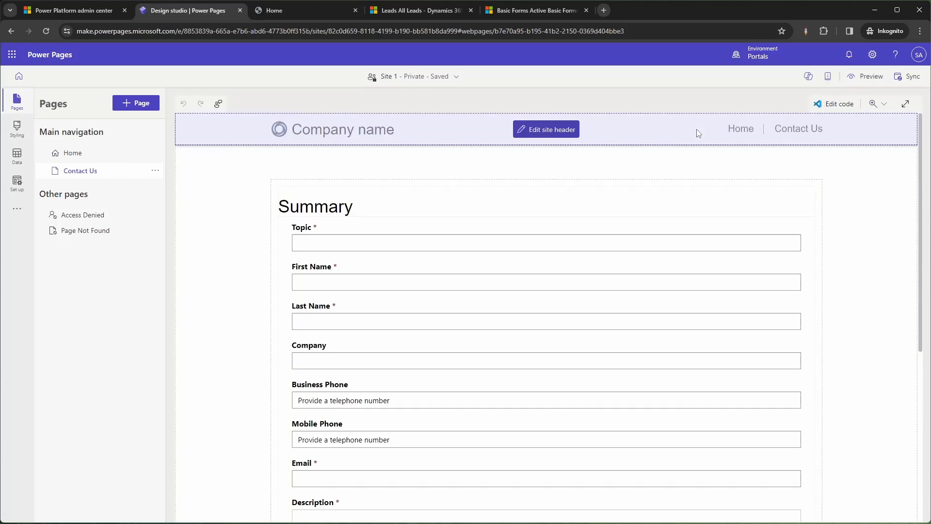
left_click(857, 76)
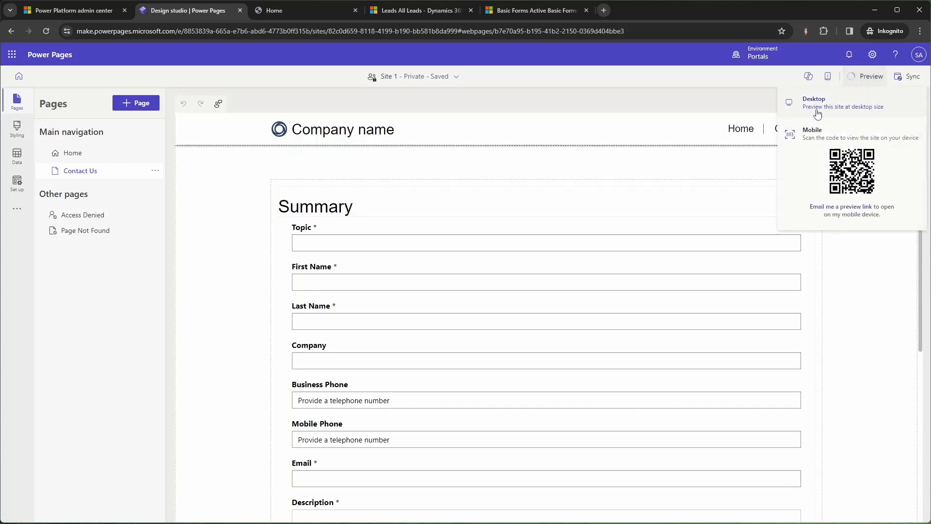
left_click(818, 112)
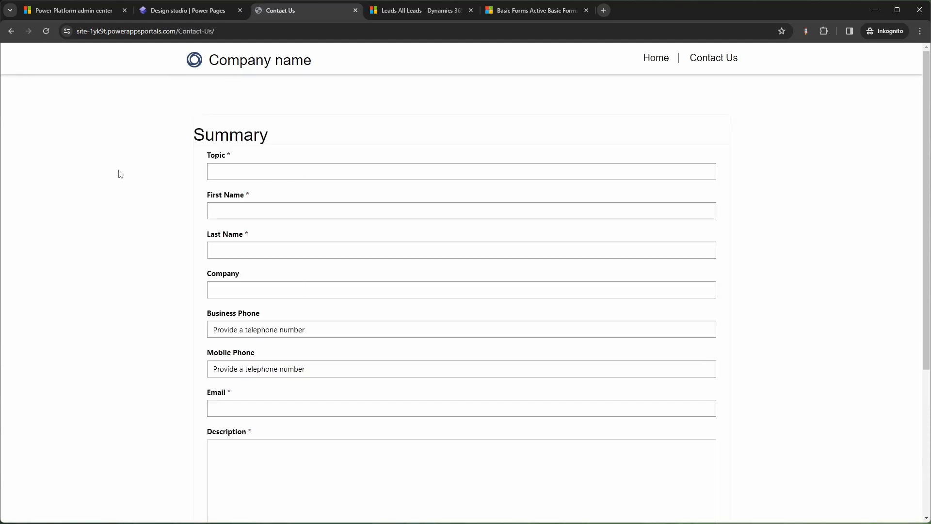
Enter topic 'This is a Test', the contact's first and last name, and their e-mail address.
left_click(245, 173)
type("Th")
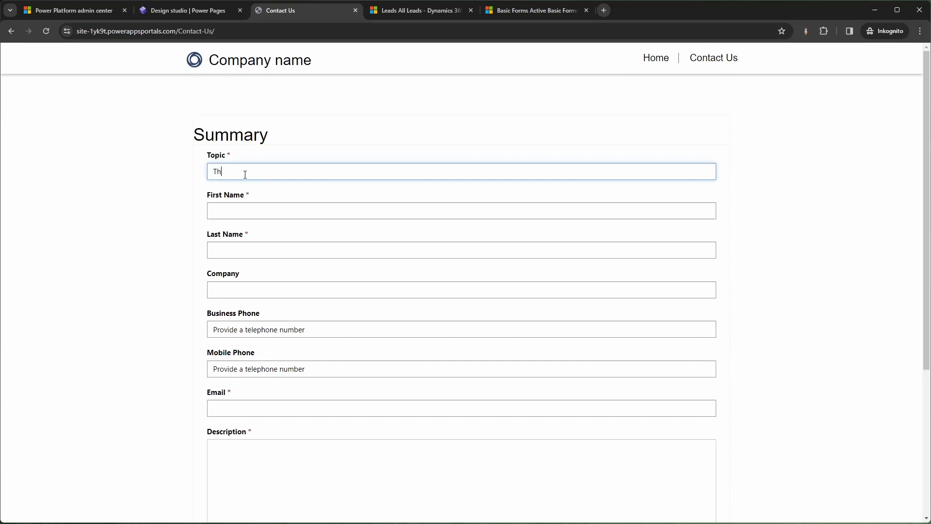
type("is is a Test")
left_click(259, 212)
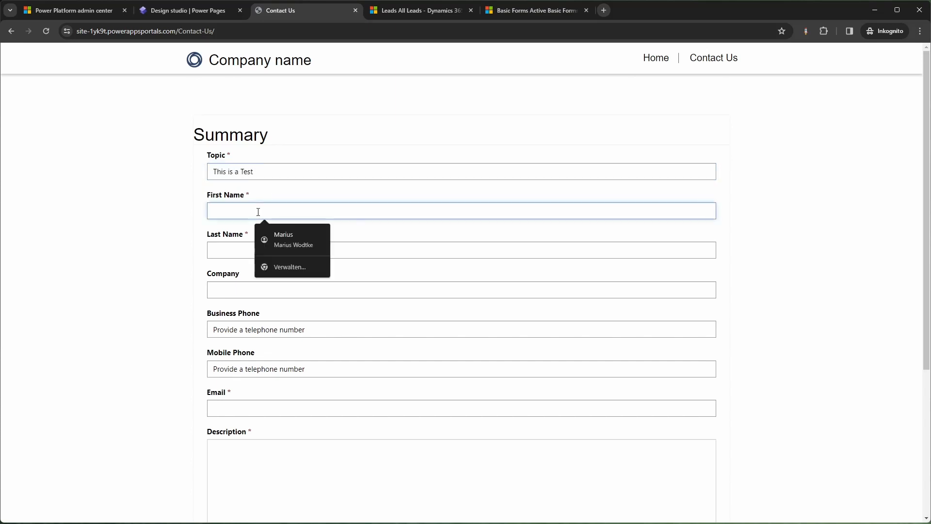
key("Tab")
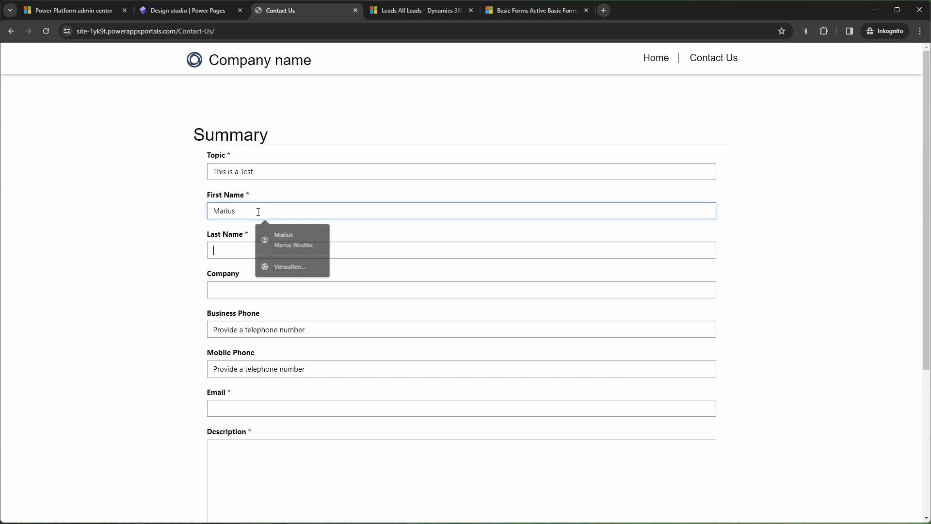
key("Tab")
key("Tab")
key("Tab")
key("Tab")
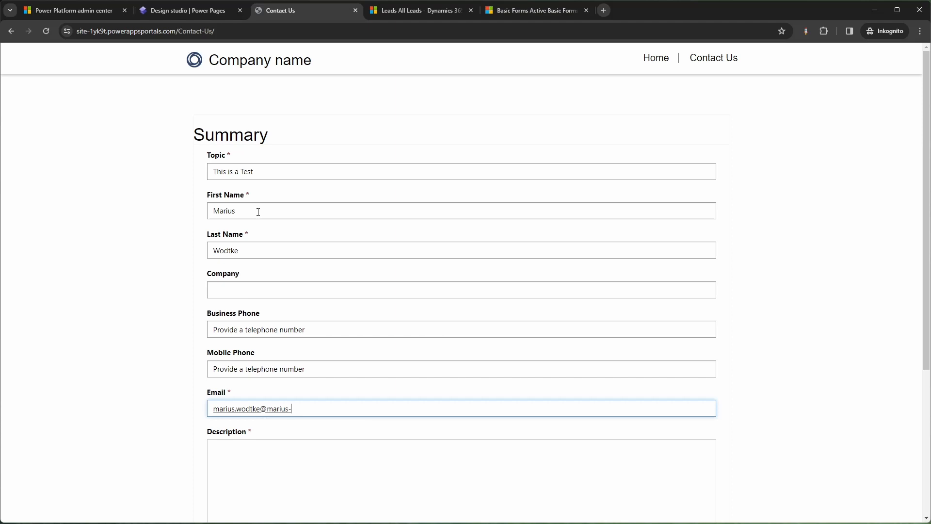
Fill in a description beginning 'This is my D' and submit the test lead.
left_click(268, 448)
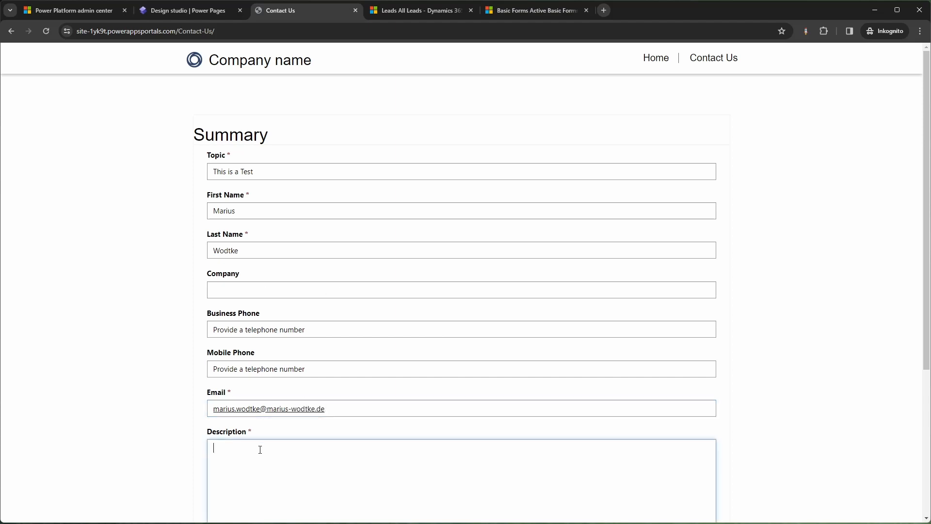
scroll(272, 444, "down", 1)
scroll(271, 411, "down", 1)
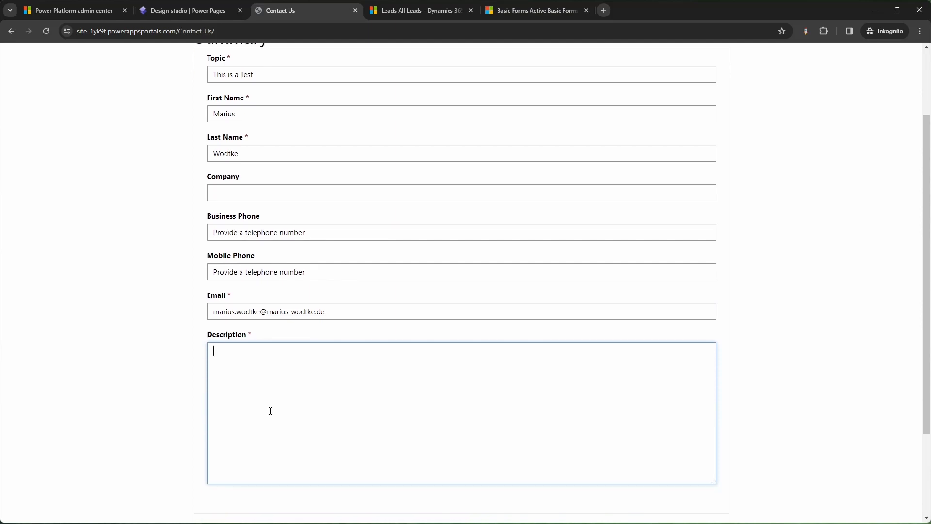
type("This is my Description")
scroll(353, 324, "down", 1)
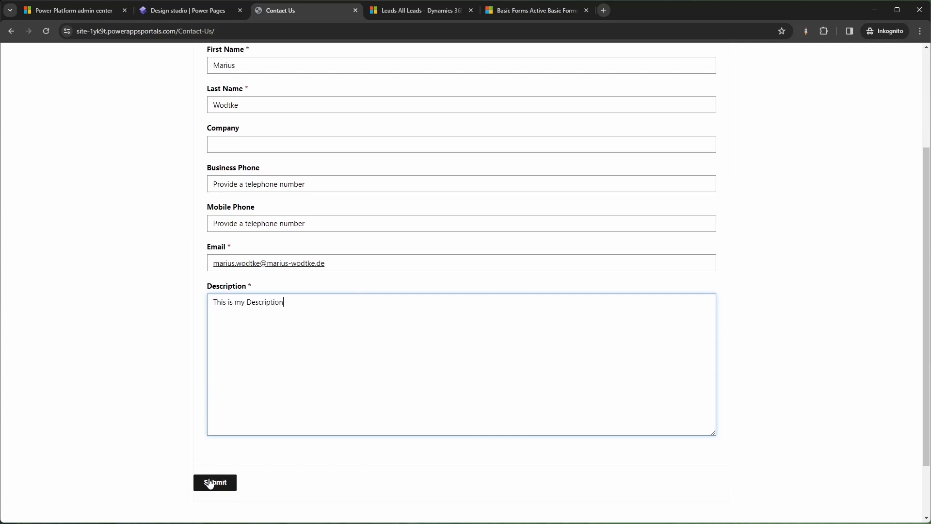
left_click(215, 485)
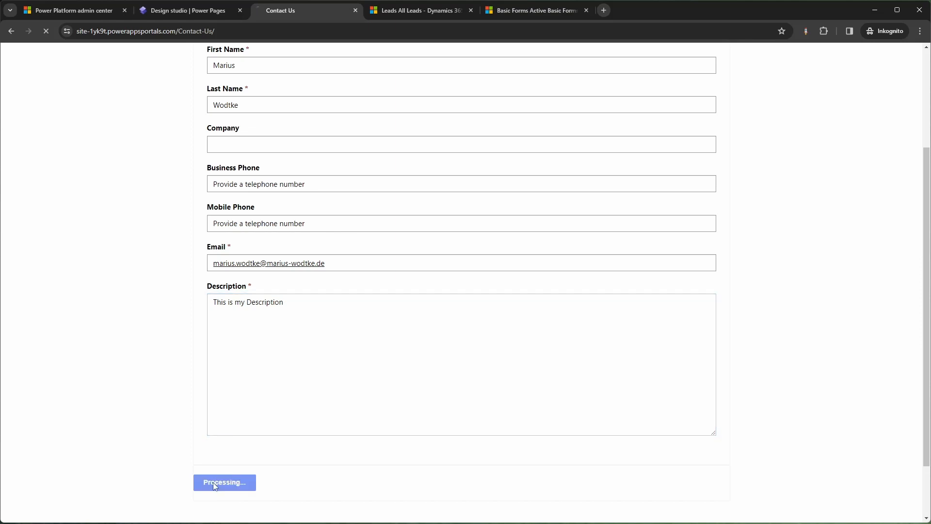